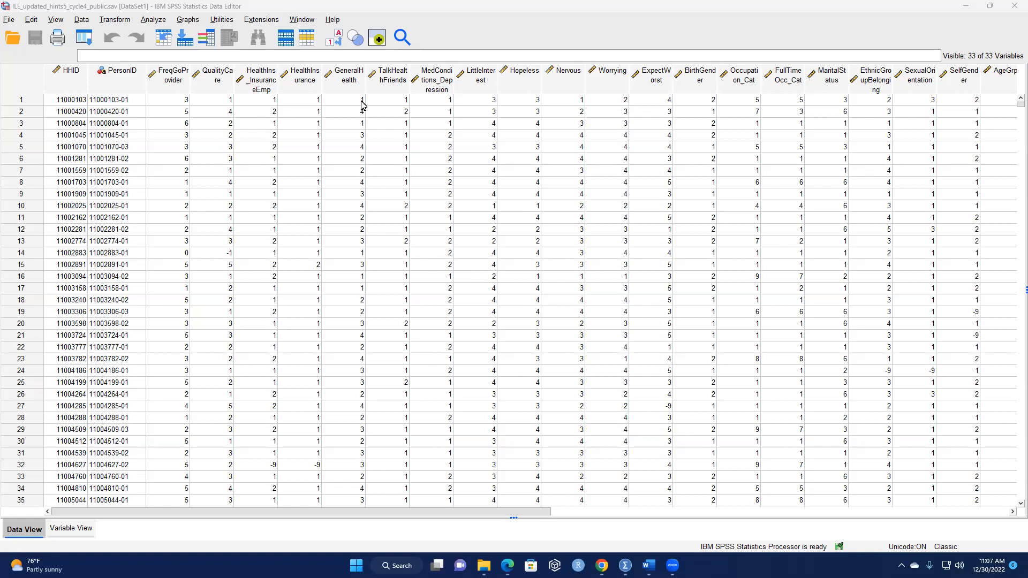
{"action": "left_click", "coordinate": [153, 20]}
{"action": "mouse_move", "coordinate": [84, 22]}
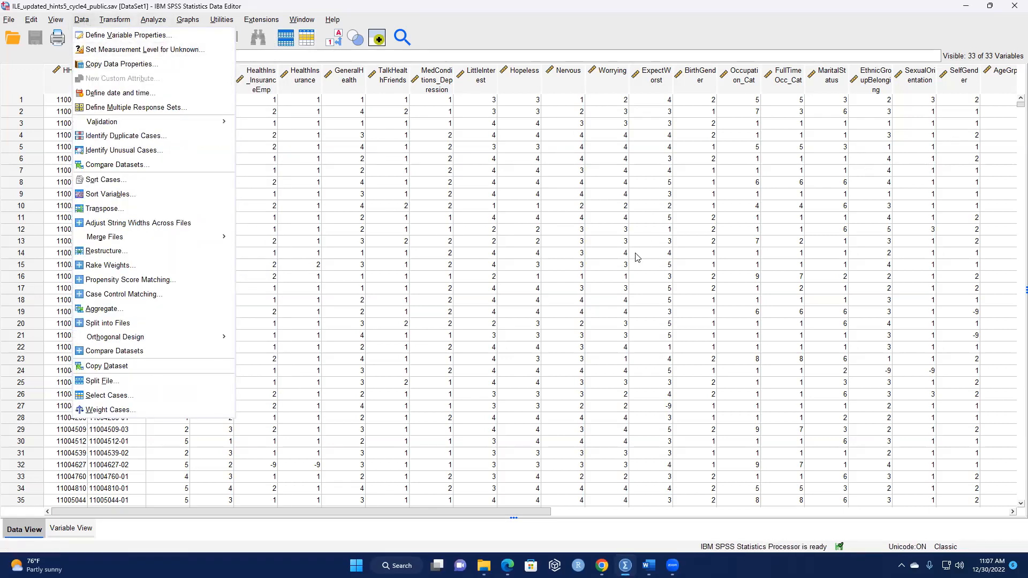
{"action": "left_click", "coordinate": [513, 114]}
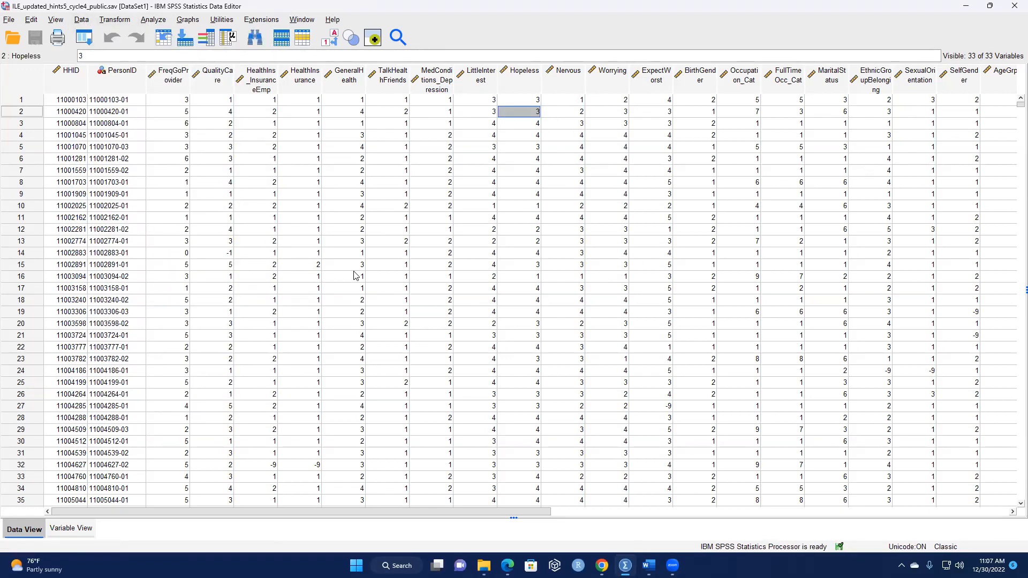
Run a Frequencies analysis with frequency tables for the variables HealthIns_InsuranceEmp and GeneralHealth.
{"action": "left_click", "coordinate": [152, 20]}
{"action": "mouse_move", "coordinate": [236, 78]}
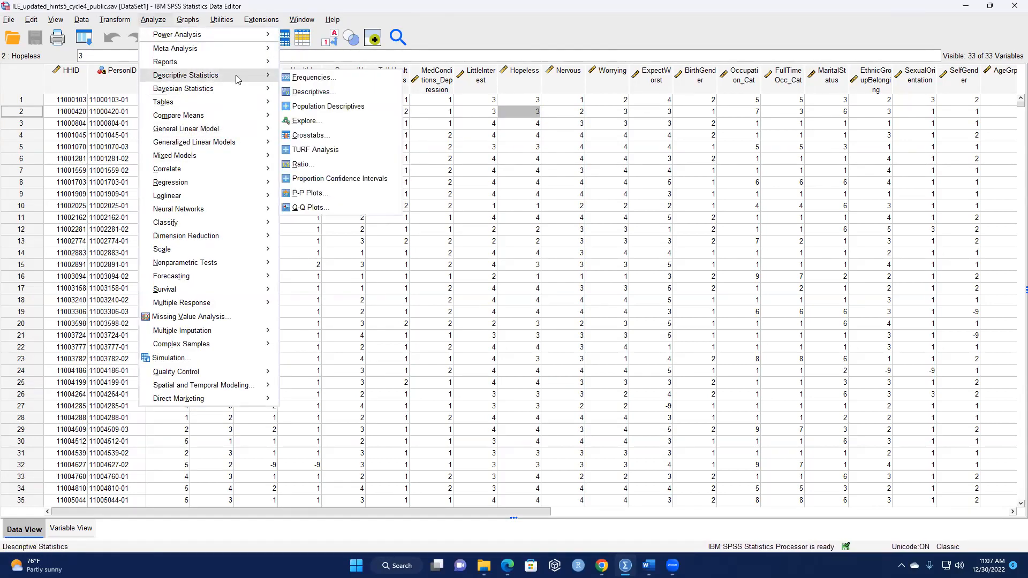
{"action": "left_click", "coordinate": [311, 78]}
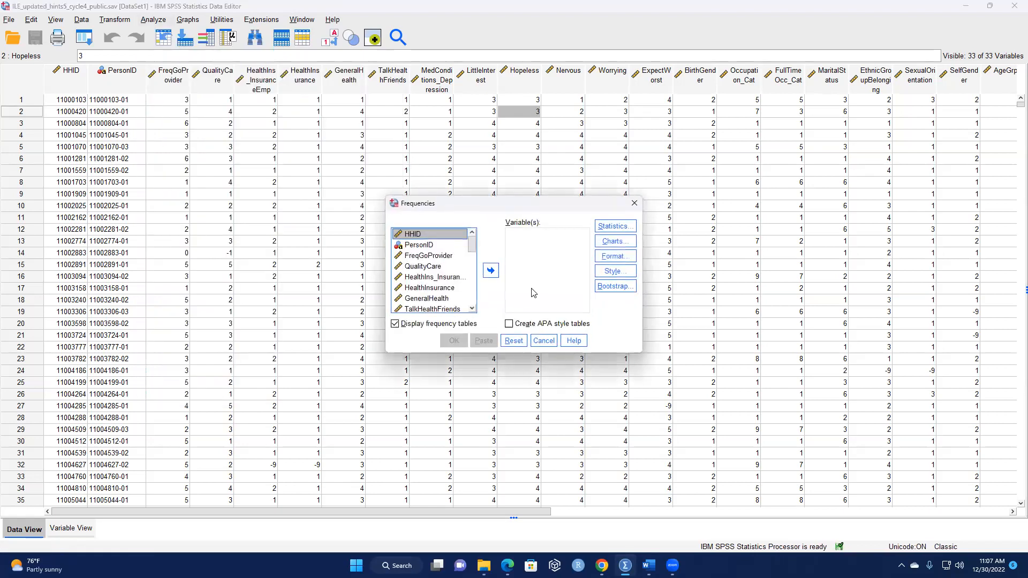
{"action": "left_click", "coordinate": [447, 278]}
{"action": "left_click", "coordinate": [434, 300], "text": "ctrl"}
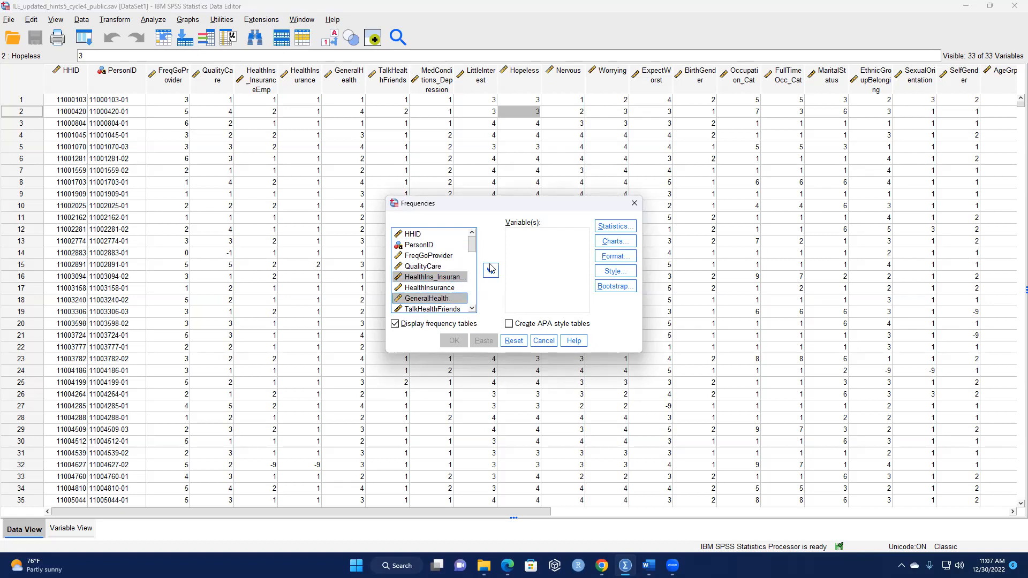
{"action": "left_click", "coordinate": [490, 272]}
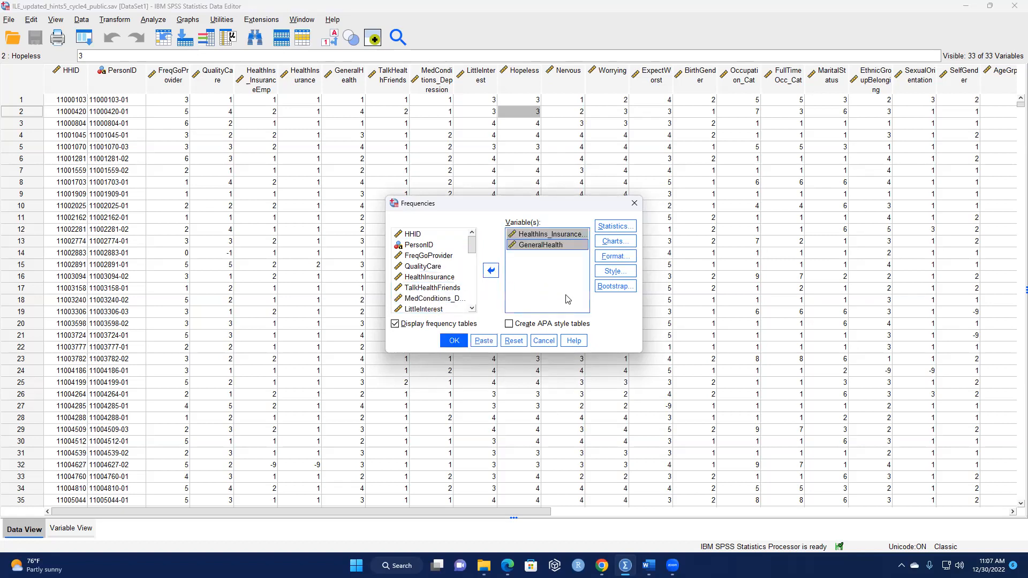
{"action": "left_click", "coordinate": [453, 342]}
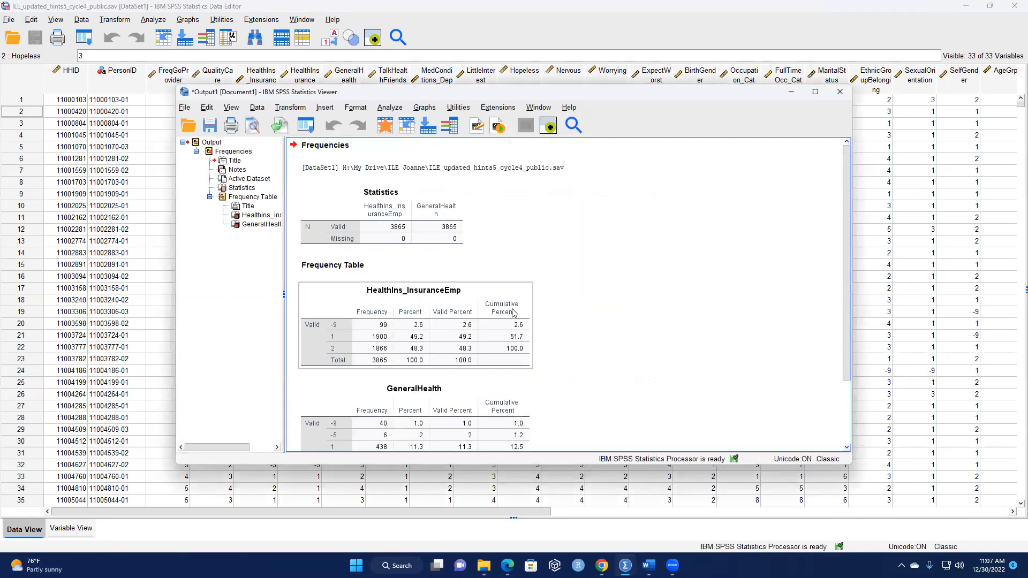
Review the frequency tables for HealthIns_InsuranceEmp and GeneralHealth and minimize the output viewer.
{"action": "scroll", "coordinate": [500, 335], "scroll_direction": "down", "scroll_amount": 2}
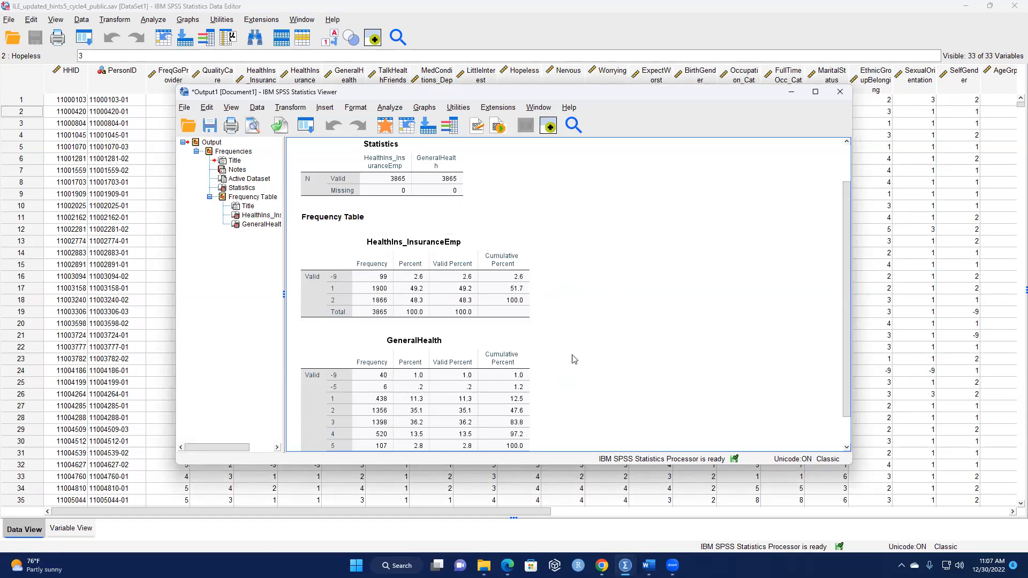
{"action": "scroll", "coordinate": [554, 310], "scroll_direction": "down", "scroll_amount": 2}
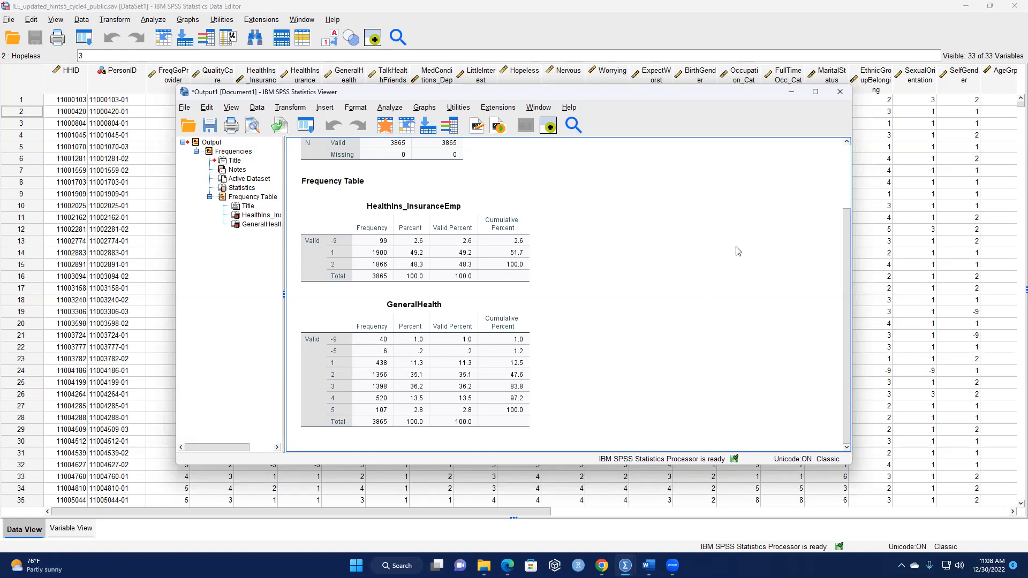
{"action": "scroll", "coordinate": [568, 327], "scroll_direction": "up", "scroll_amount": 2}
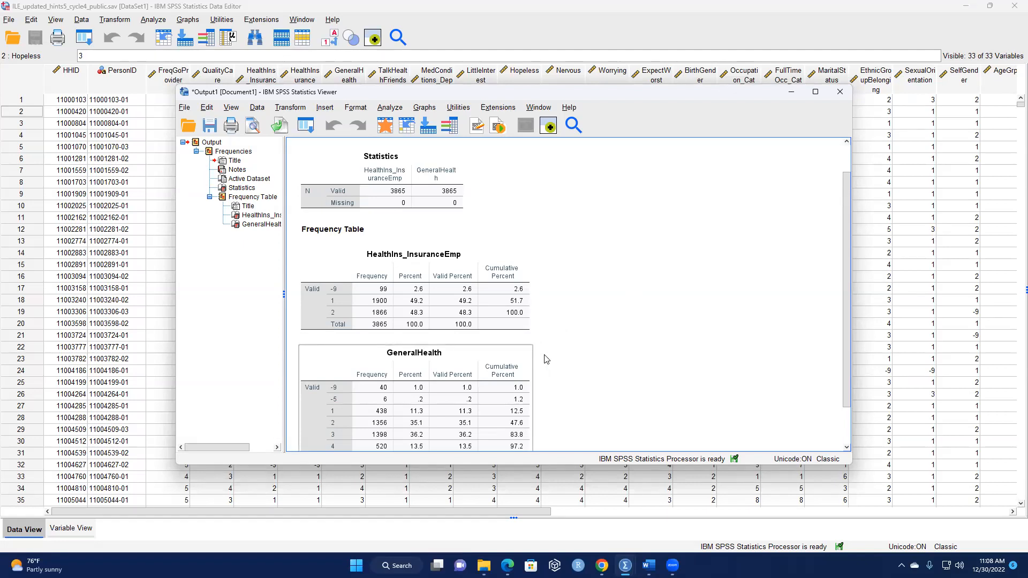
{"action": "scroll", "coordinate": [547, 360], "scroll_direction": "down", "scroll_amount": 2}
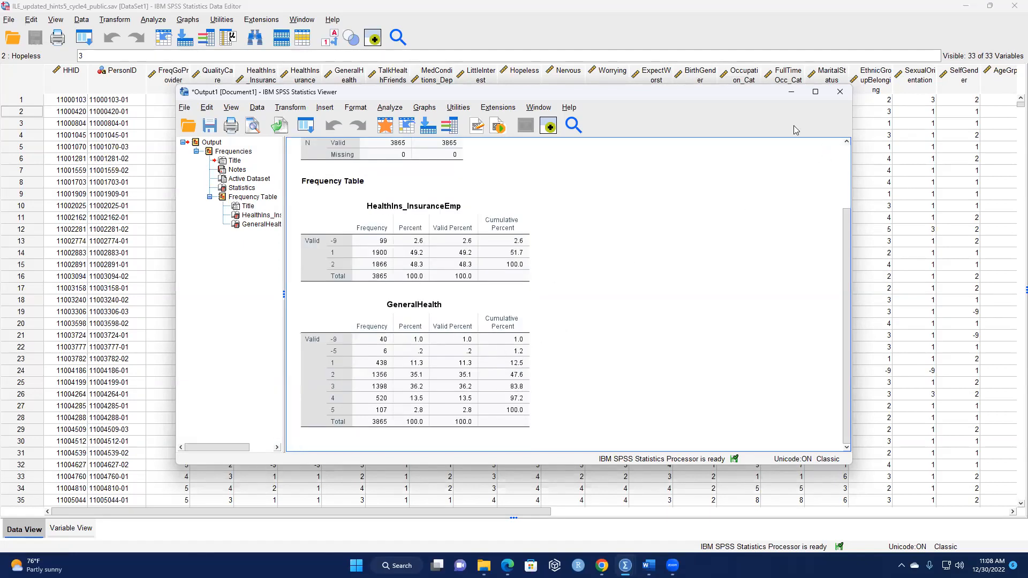
{"action": "left_click", "coordinate": [792, 92]}
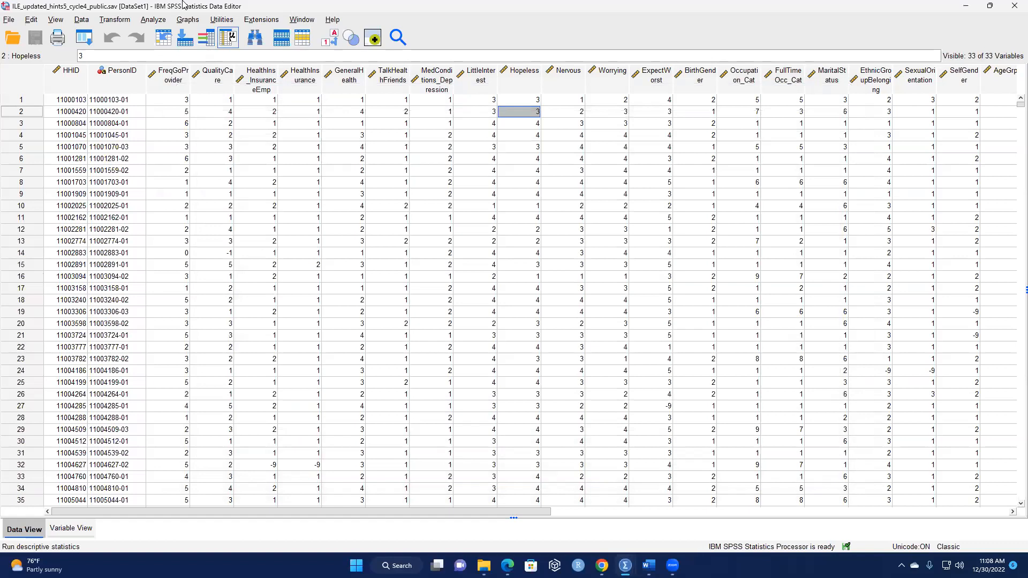
{"action": "left_click", "coordinate": [80, 20]}
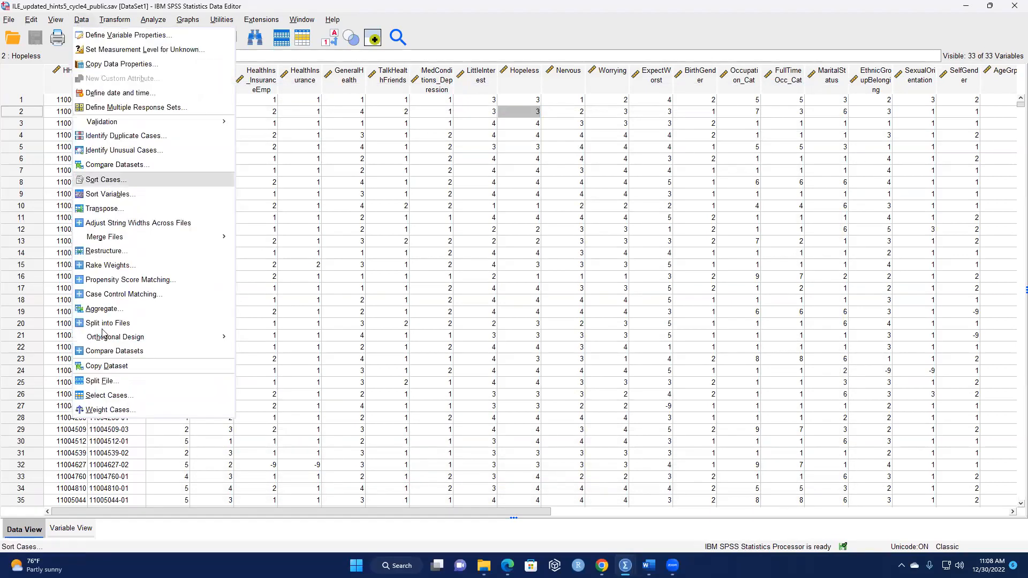
{"action": "left_click", "coordinate": [102, 396]}
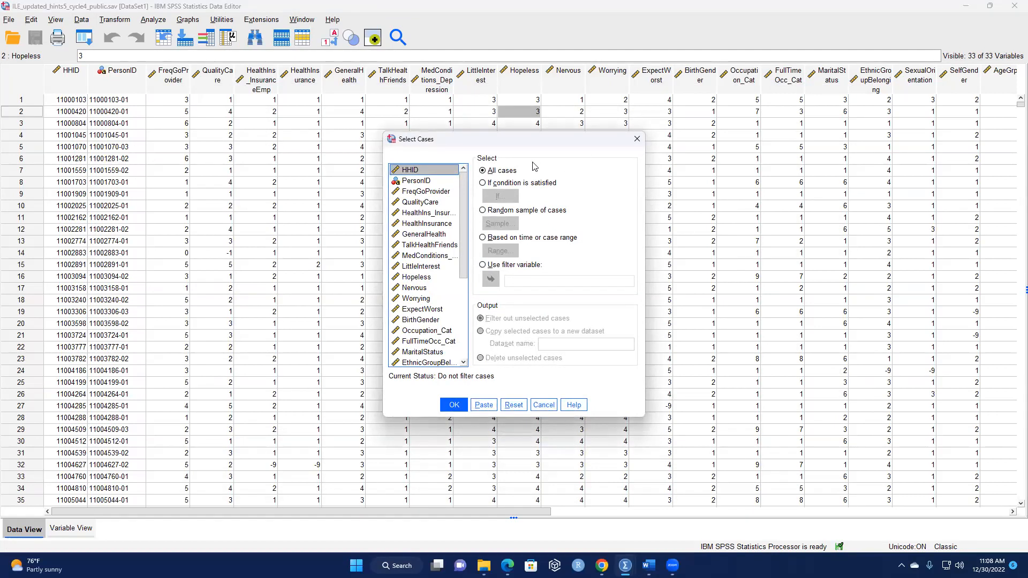
{"action": "left_click", "coordinate": [484, 185]}
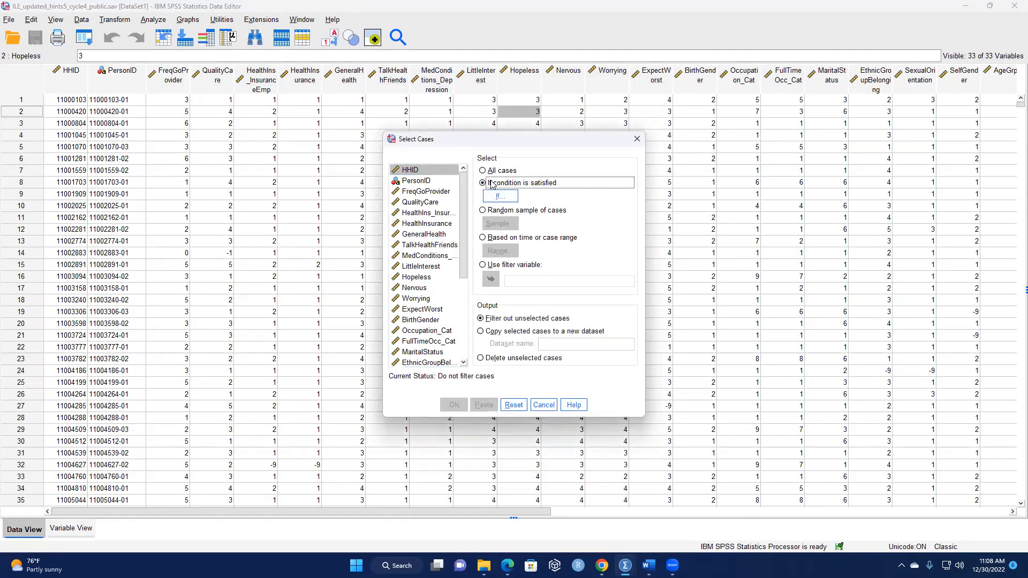
{"action": "left_click", "coordinate": [501, 197]}
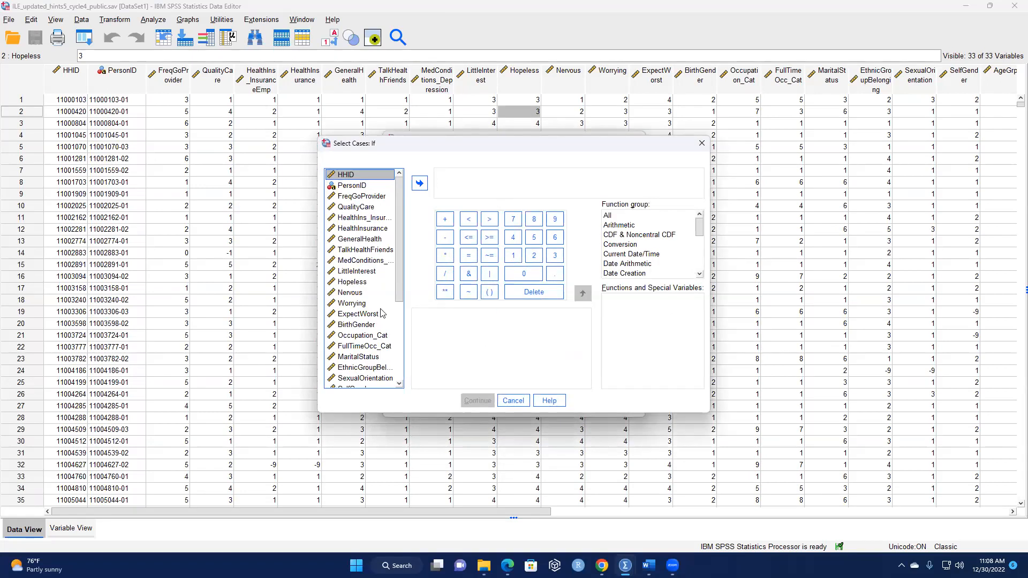
{"action": "left_click", "coordinate": [370, 220]}
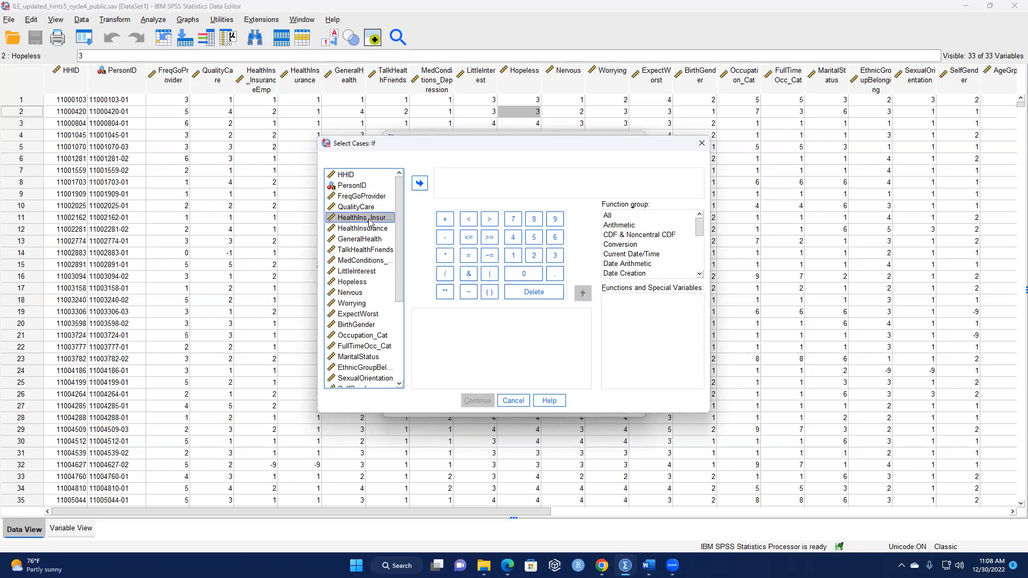
{"action": "left_click", "coordinate": [420, 185]}
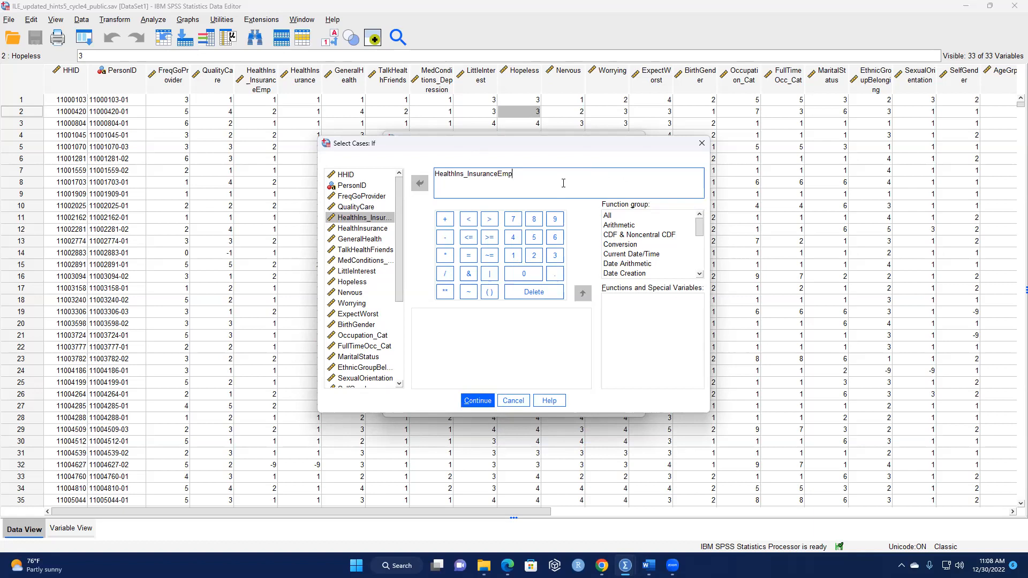
{"action": "left_click", "coordinate": [700, 145]}
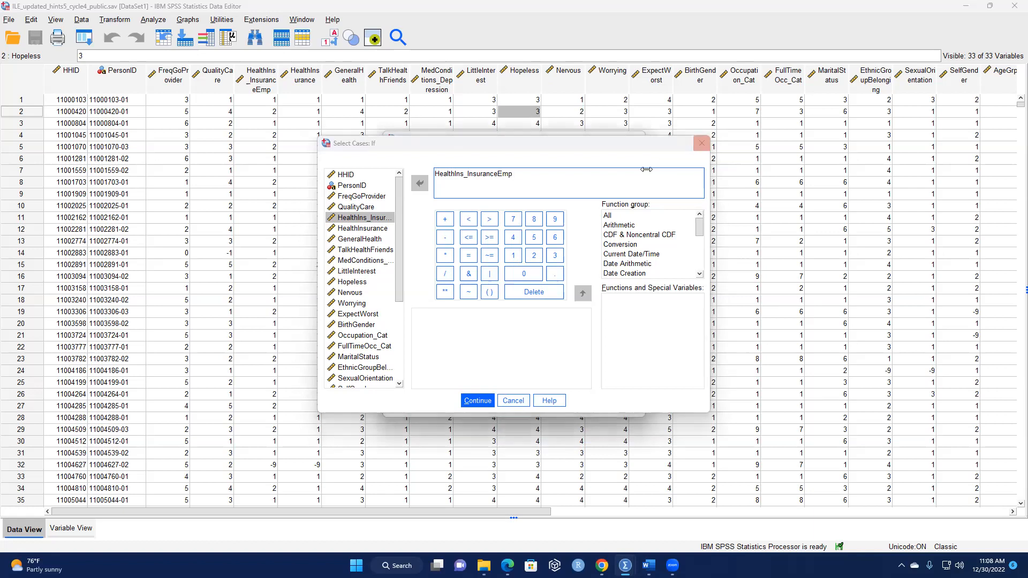
{"action": "left_click", "coordinate": [637, 139]}
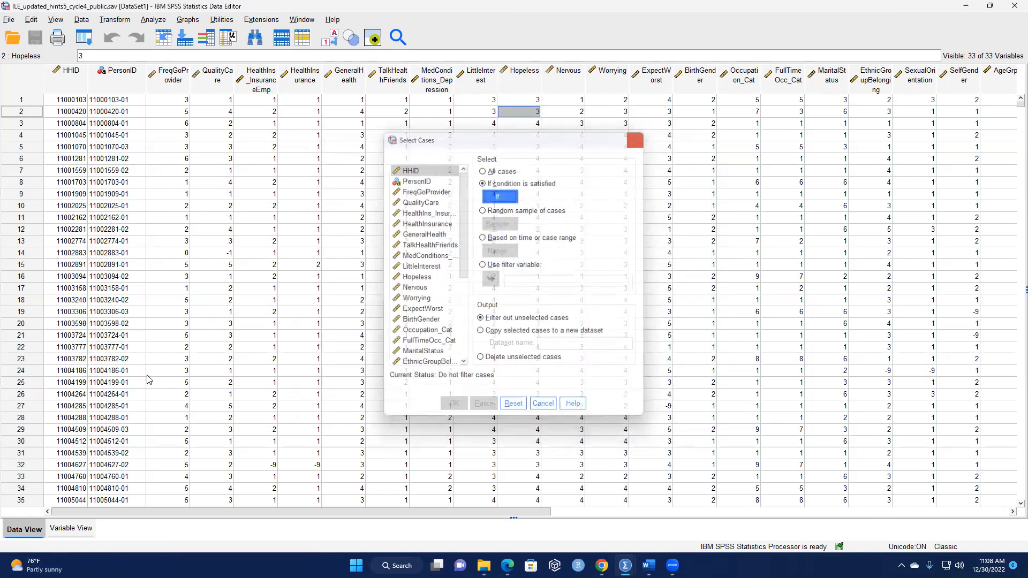
Switch to the variable definitions and examine the value labels of QualityCare.
{"action": "left_click", "coordinate": [72, 533]}
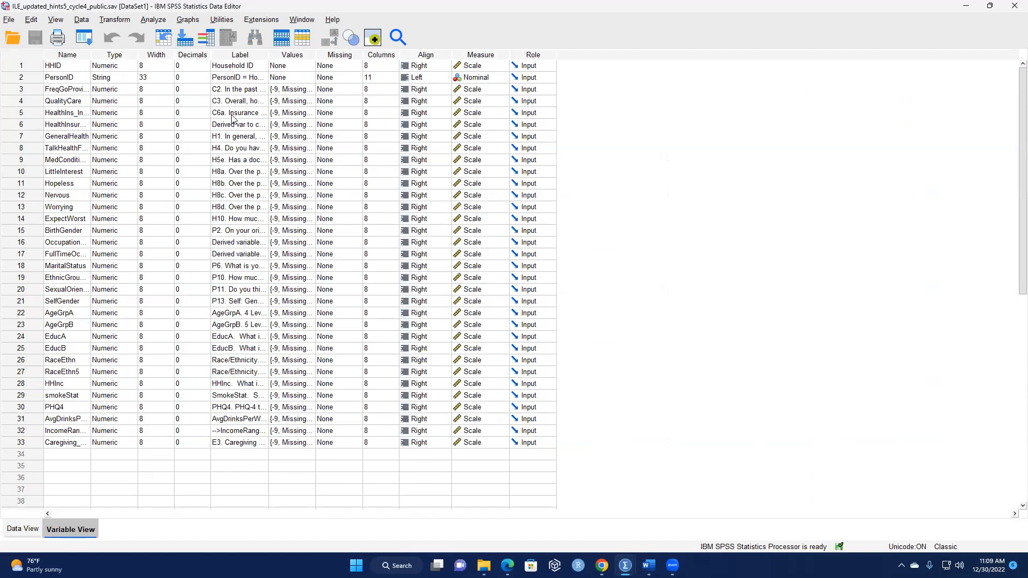
{"action": "left_click", "coordinate": [307, 101]}
{"action": "left_click", "coordinate": [310, 100]}
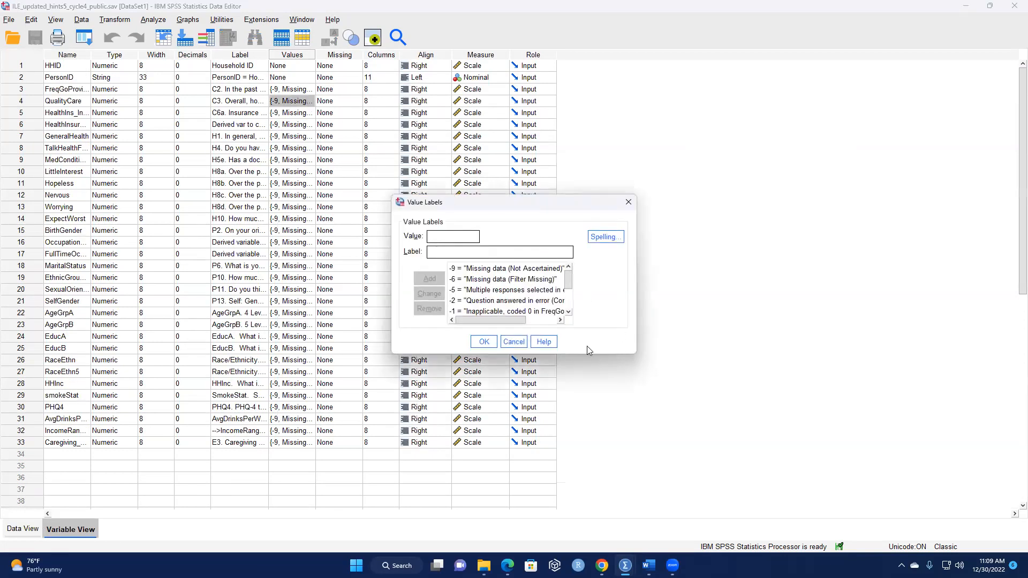
{"action": "scroll", "coordinate": [497, 296], "scroll_direction": "down", "scroll_amount": 2}
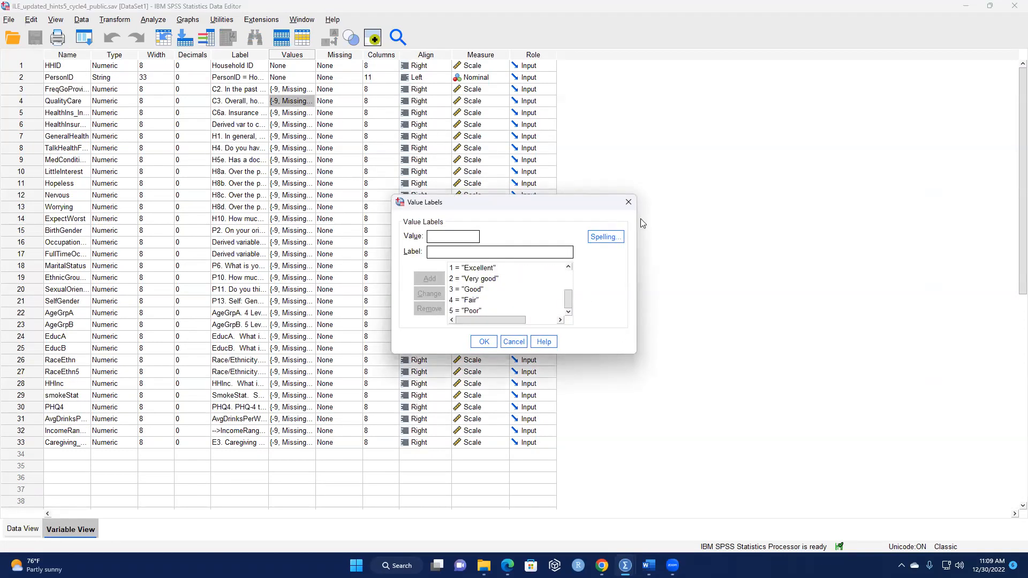
{"action": "left_click", "coordinate": [629, 202]}
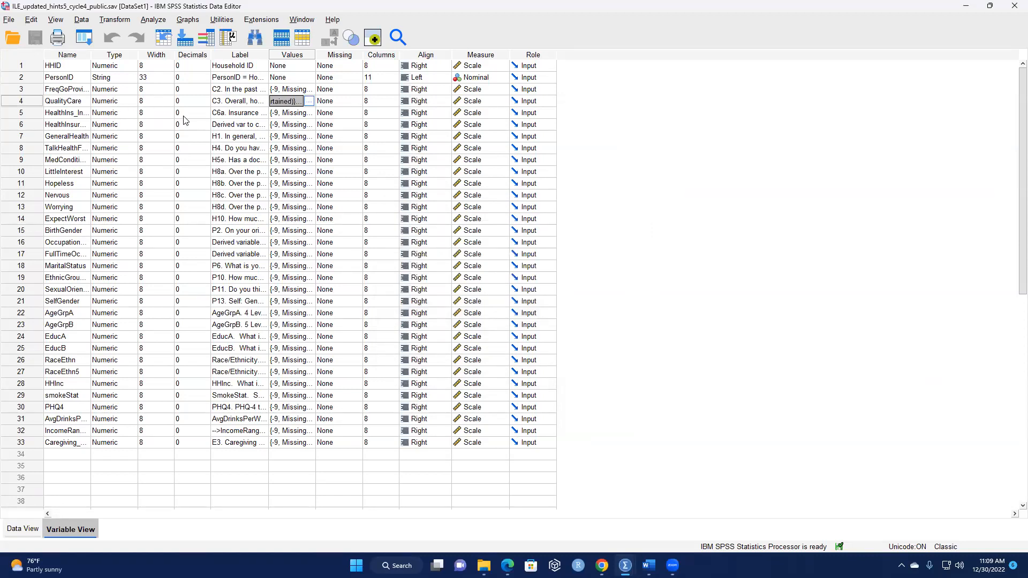
Examine the value labels of HealthInsurance and HealthIns_InsuranceEmp, leaving both sets of definitions as they are.
{"action": "left_click", "coordinate": [309, 125]}
{"action": "left_click", "coordinate": [309, 125]}
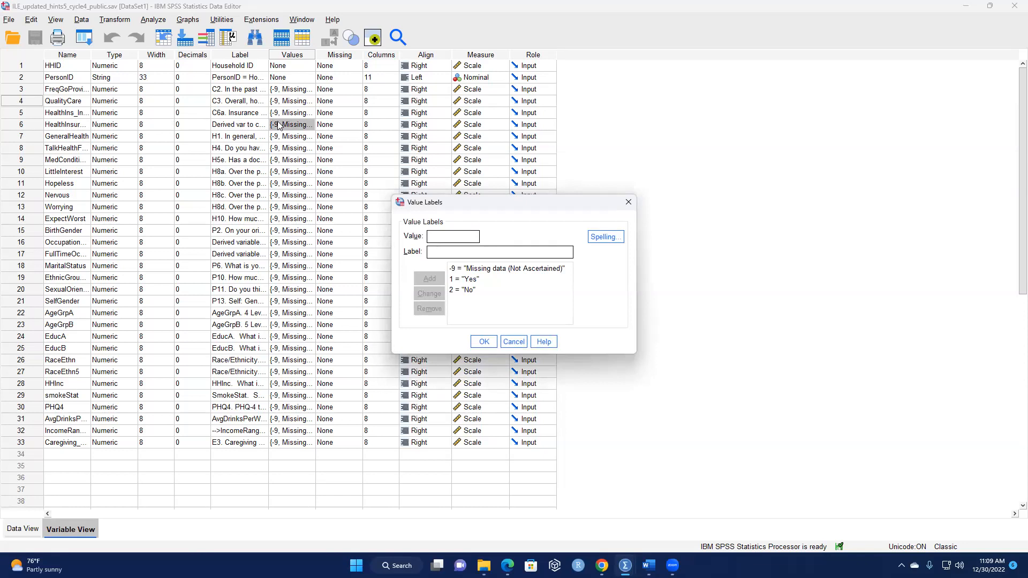
{"action": "left_click", "coordinate": [628, 203]}
{"action": "left_click", "coordinate": [310, 113]}
{"action": "left_click", "coordinate": [309, 113]}
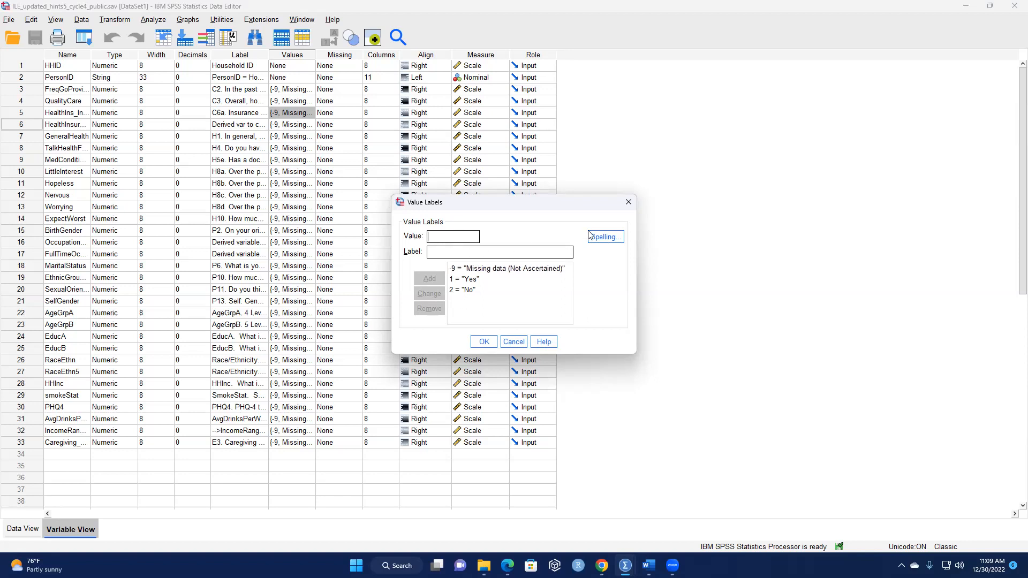
{"action": "left_click", "coordinate": [629, 203]}
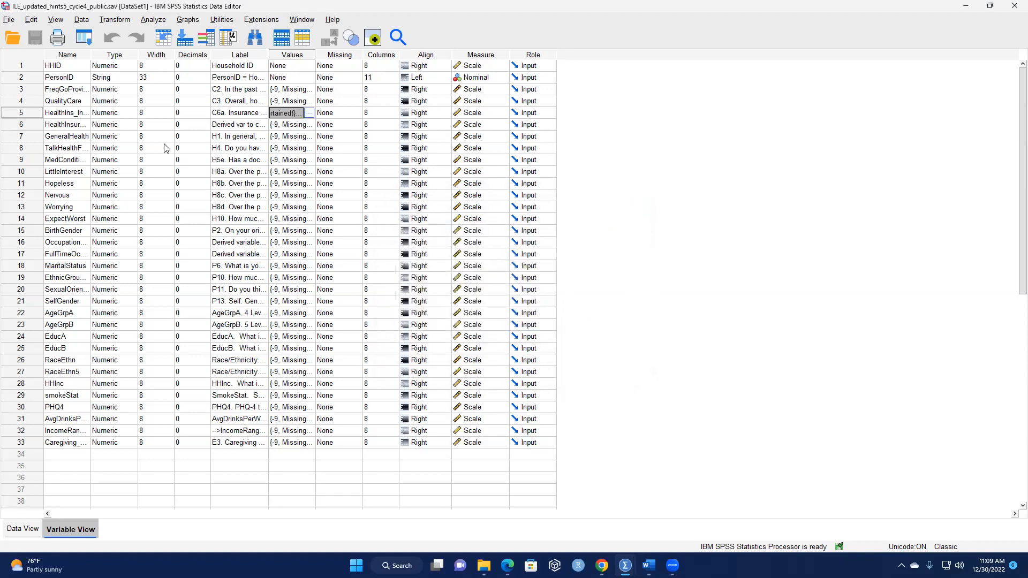
Examine the full list of value labels defined for GeneralHealth.
{"action": "left_click", "coordinate": [75, 141]}
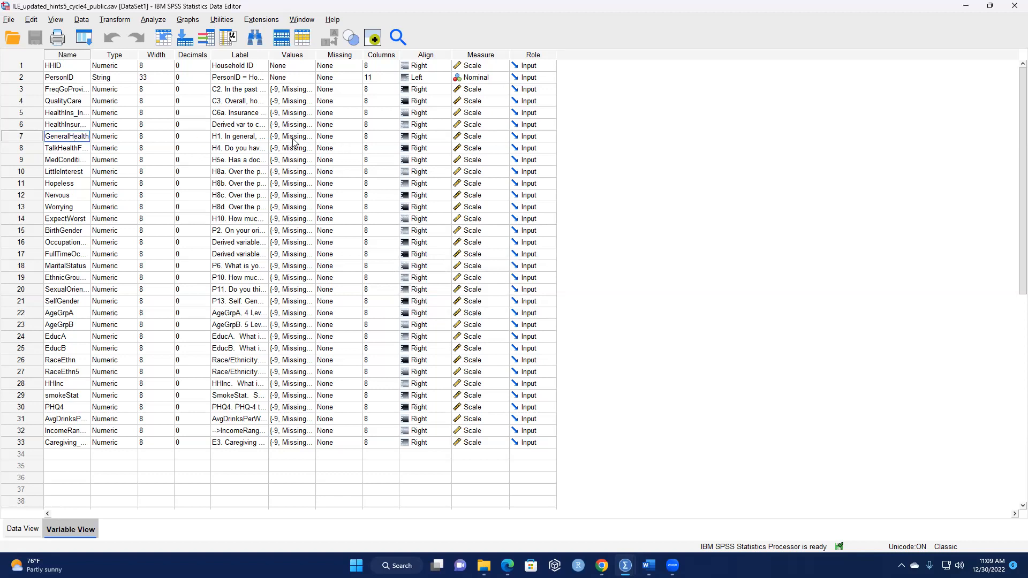
{"action": "double_click", "coordinate": [311, 141]}
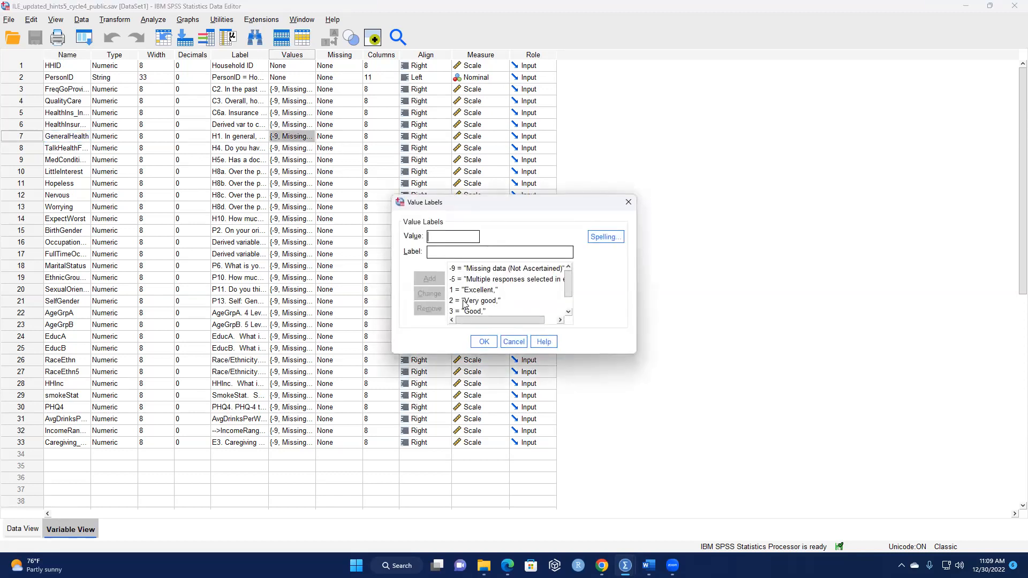
{"action": "scroll", "coordinate": [471, 303], "scroll_direction": "down", "scroll_amount": 1}
{"action": "scroll", "coordinate": [464, 308], "scroll_direction": "up", "scroll_amount": 1}
{"action": "scroll", "coordinate": [459, 300], "scroll_direction": "down", "scroll_amount": 1}
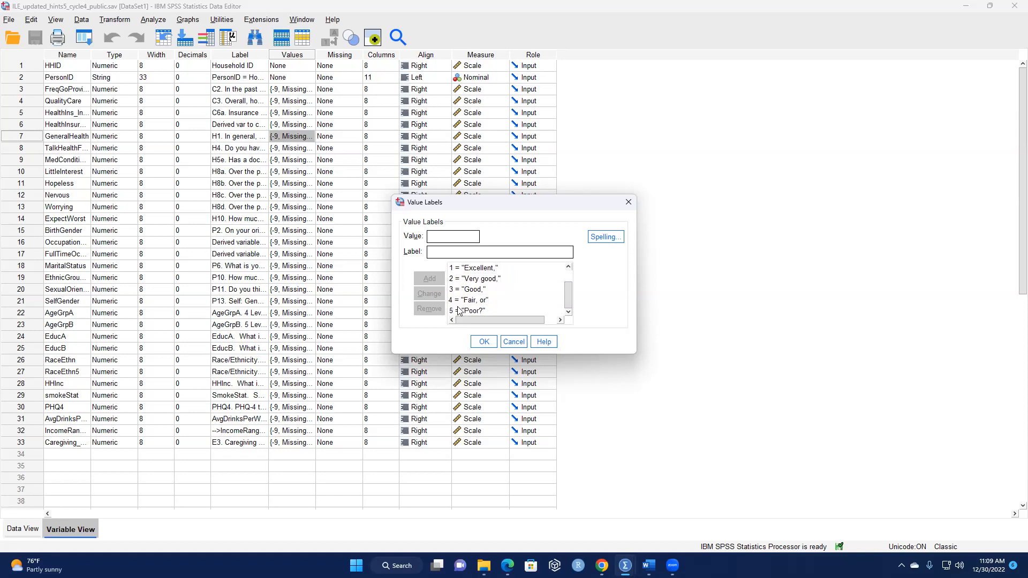
{"action": "left_click", "coordinate": [628, 202]}
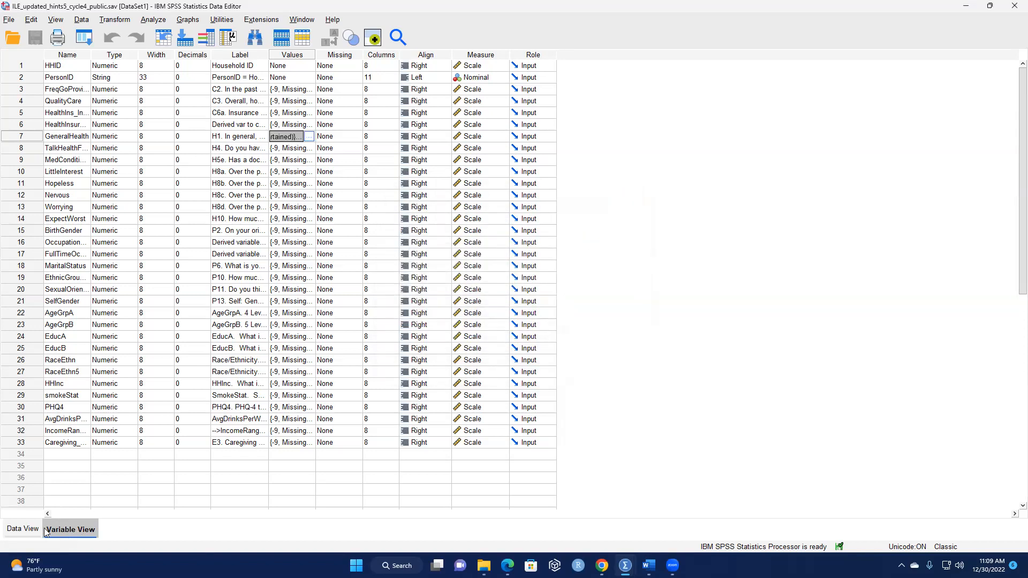
Return to the data view and open the Select Cases condition editor with selection based on a satisfied condition.
{"action": "key", "text": "ctrl+t"}
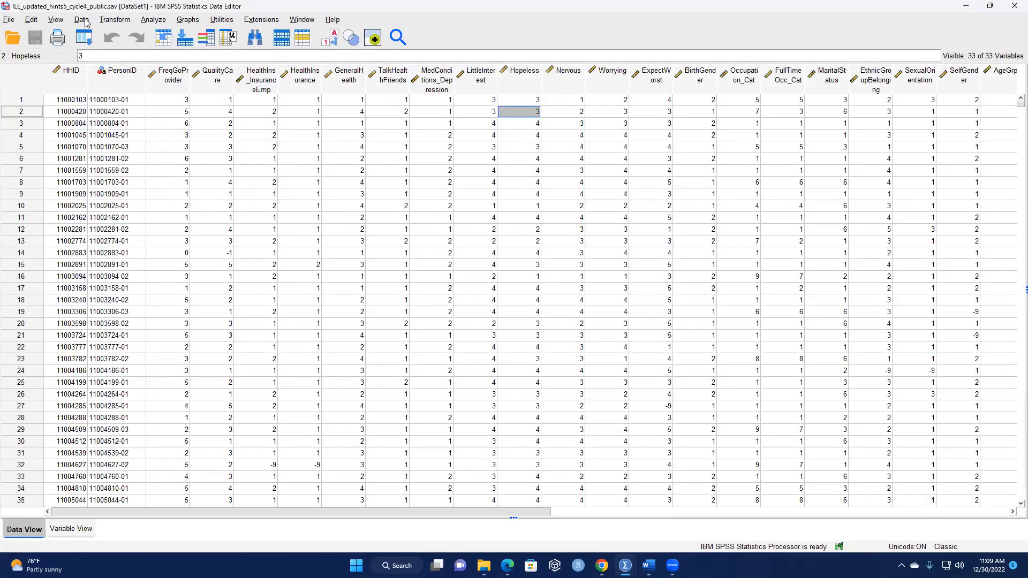
{"action": "left_click", "coordinate": [82, 20]}
{"action": "left_click", "coordinate": [115, 398]}
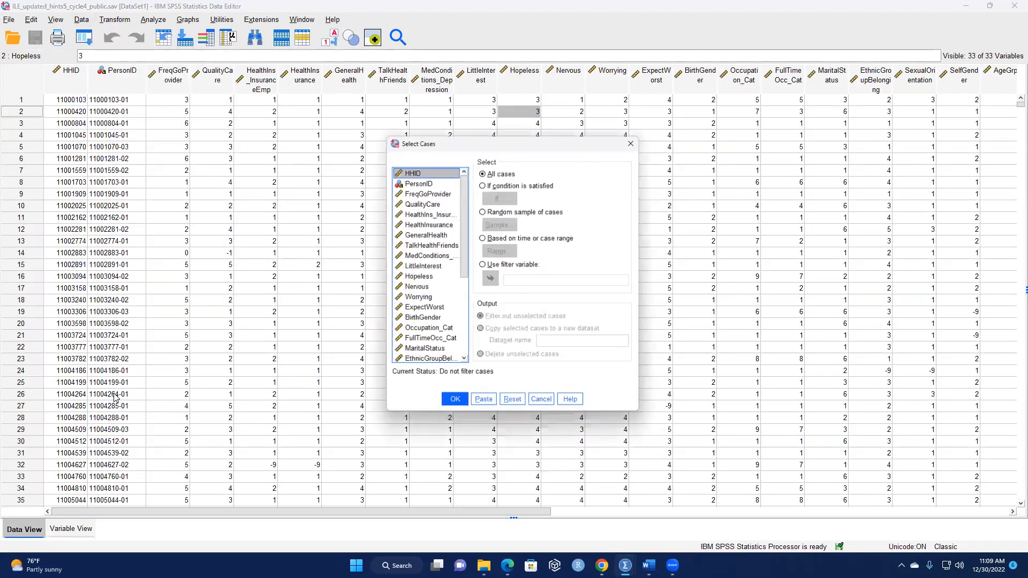
{"action": "left_click", "coordinate": [483, 183]}
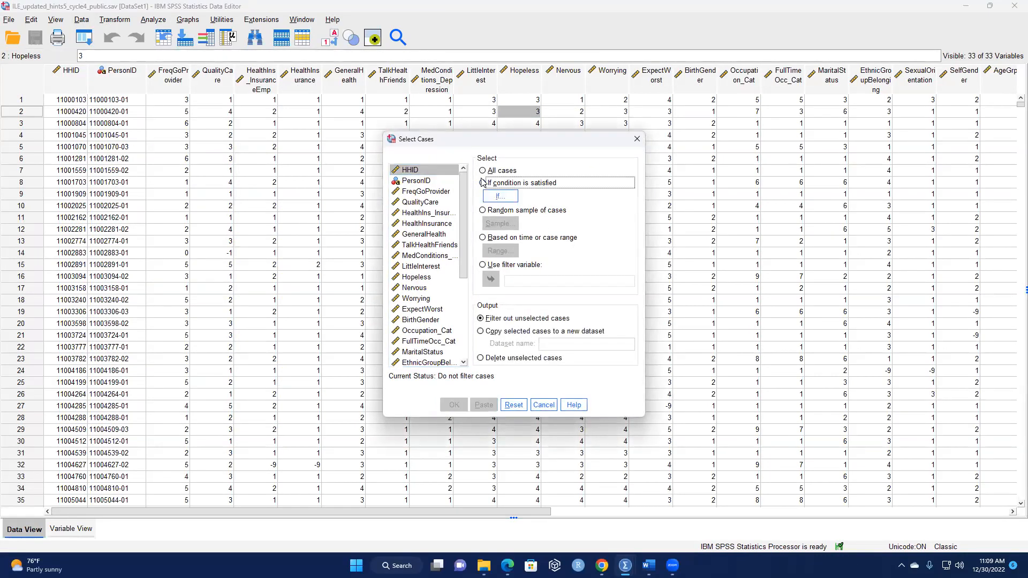
{"action": "left_click", "coordinate": [498, 197]}
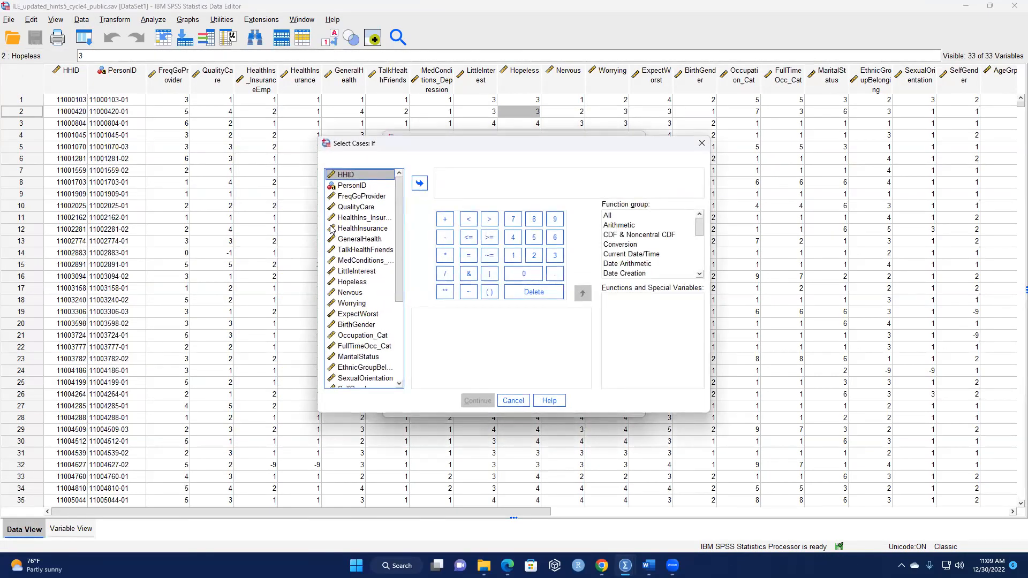
{"action": "left_click", "coordinate": [367, 220]}
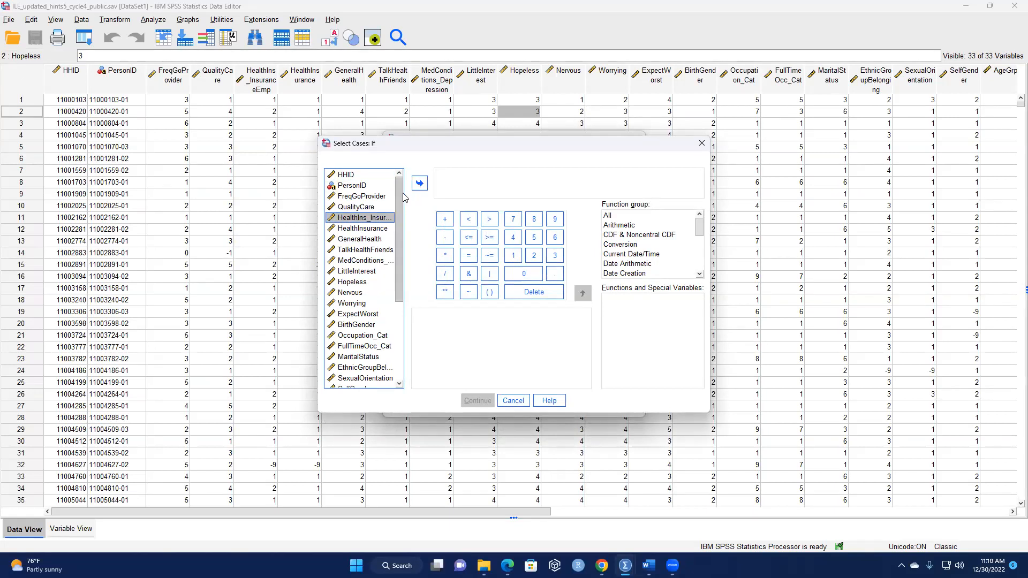
{"action": "left_click", "coordinate": [420, 183]}
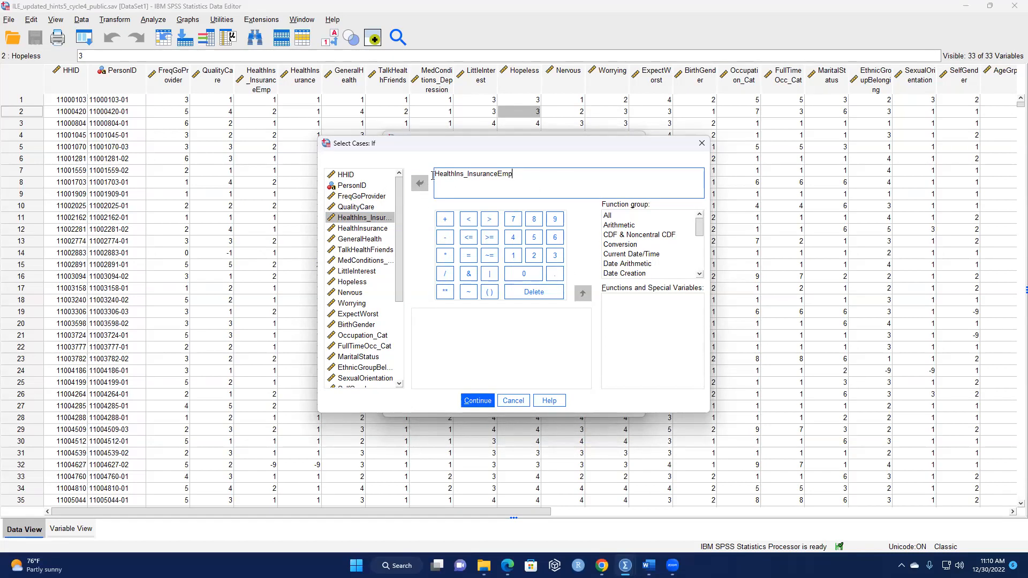
{"action": "double_click", "coordinate": [492, 177]}
{"action": "key", "text": "BackSpace"}
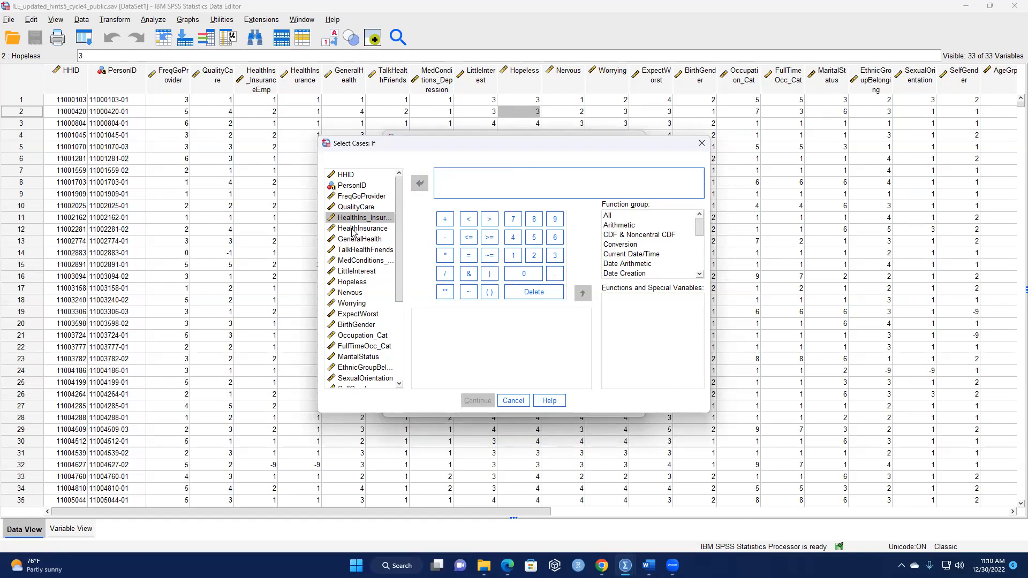
Begin the case selection condition with HealthInsurance >= 1 followed by the operator and.
{"action": "left_click", "coordinate": [369, 230]}
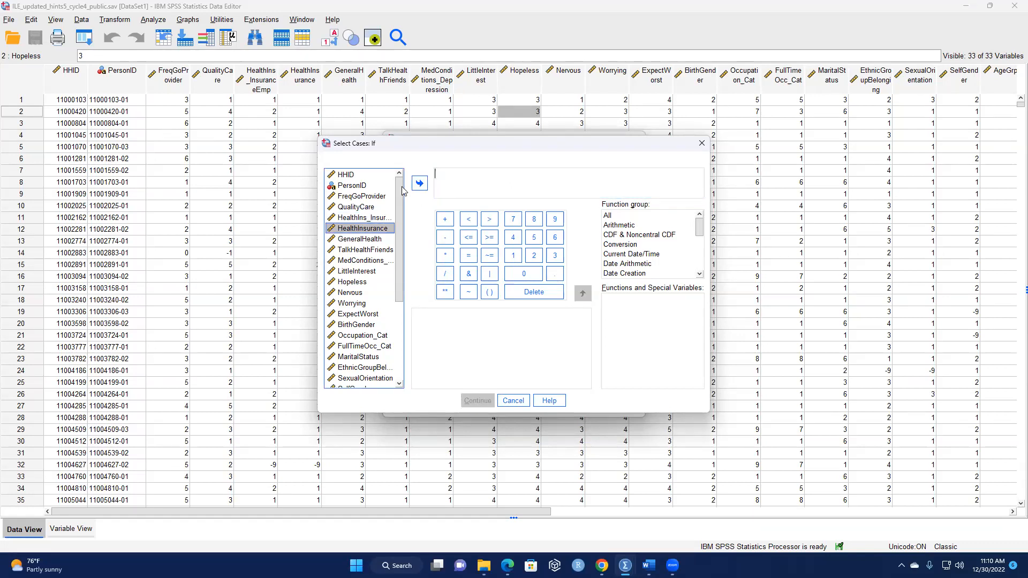
{"action": "left_click", "coordinate": [420, 183]}
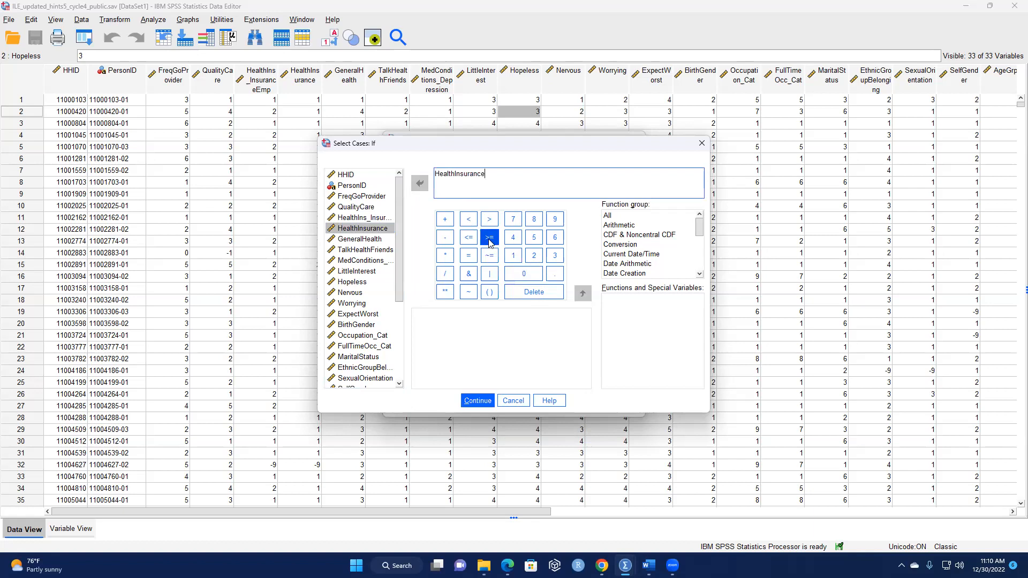
{"action": "left_click", "coordinate": [489, 242]}
{"action": "left_click", "coordinate": [513, 256]}
{"action": "type", "text": "and"}
Complete the condition with GeneralHealth >= 1 and apply the selection, filtering out unselected cases.
{"action": "left_click", "coordinate": [367, 240]}
{"action": "left_click", "coordinate": [420, 183]}
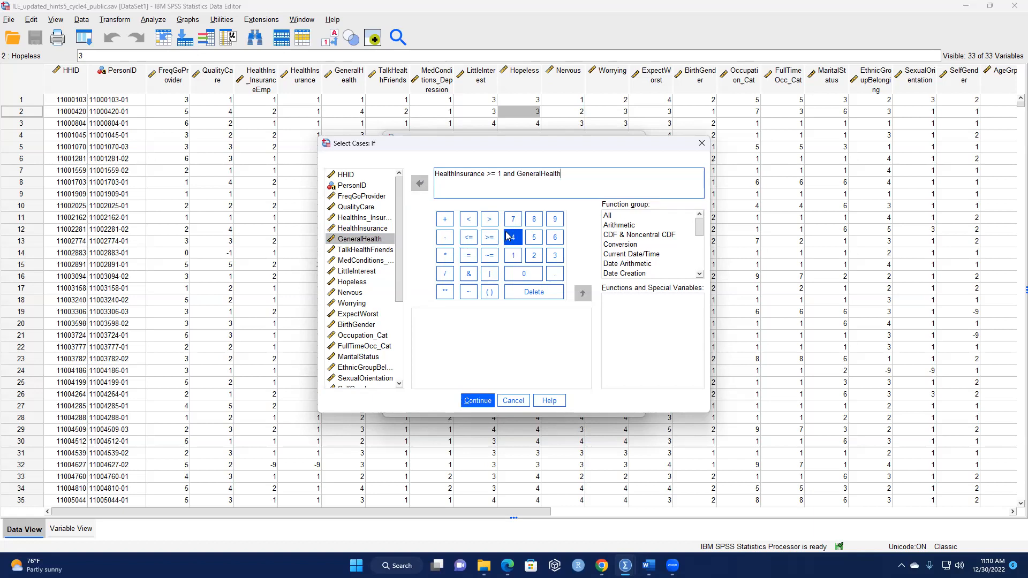
{"action": "left_click", "coordinate": [489, 239]}
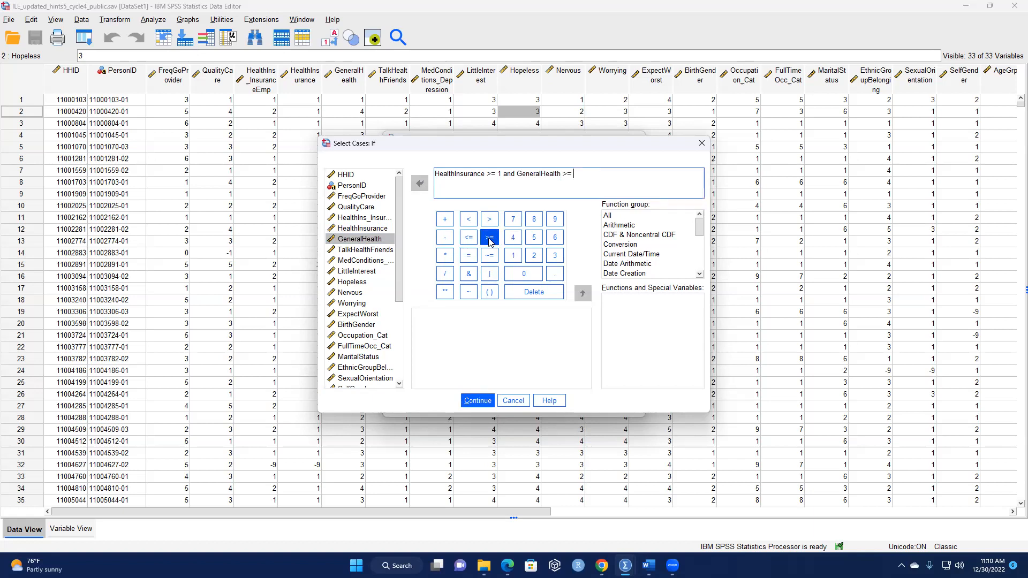
{"action": "left_click", "coordinate": [513, 255]}
{"action": "left_click", "coordinate": [477, 402]}
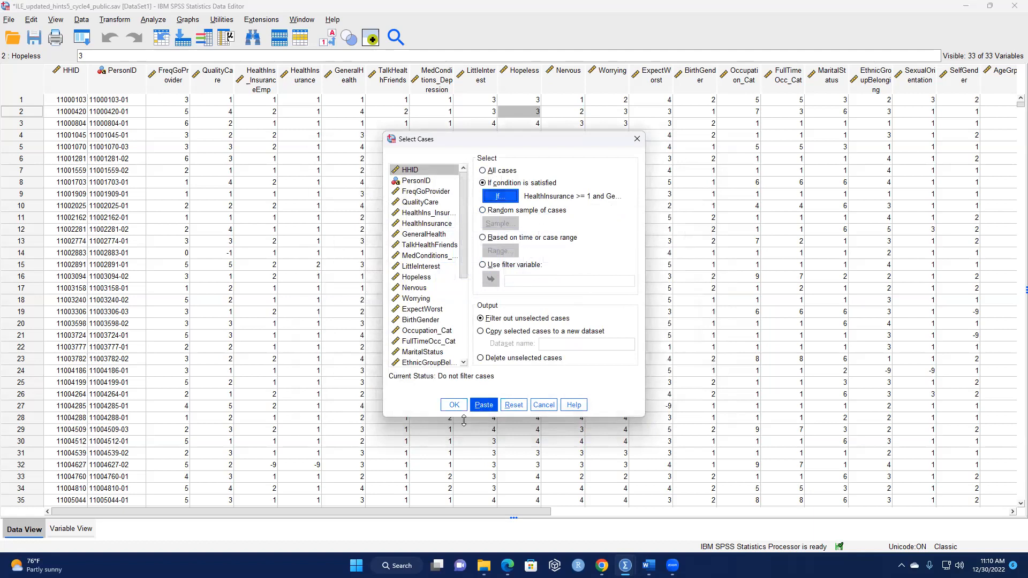
{"action": "left_click", "coordinate": [454, 406]}
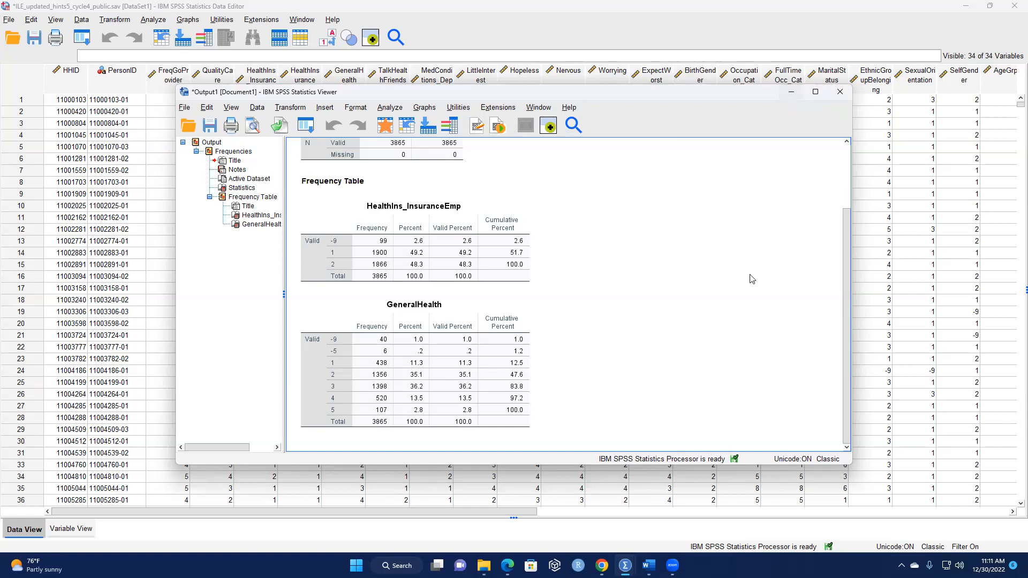
Review the unfiltered frequency tables for HealthIns_InsuranceEmp and GeneralHealth and minimize the output viewer.
{"action": "scroll", "coordinate": [654, 343], "scroll_direction": "up", "scroll_amount": 3}
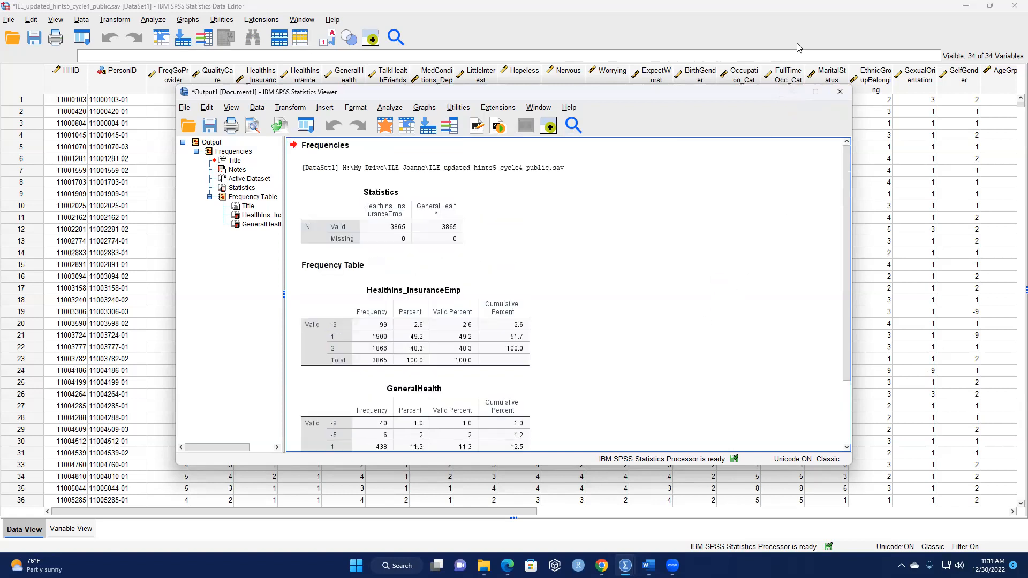
{"action": "scroll", "coordinate": [733, 308], "scroll_direction": "down", "scroll_amount": 3}
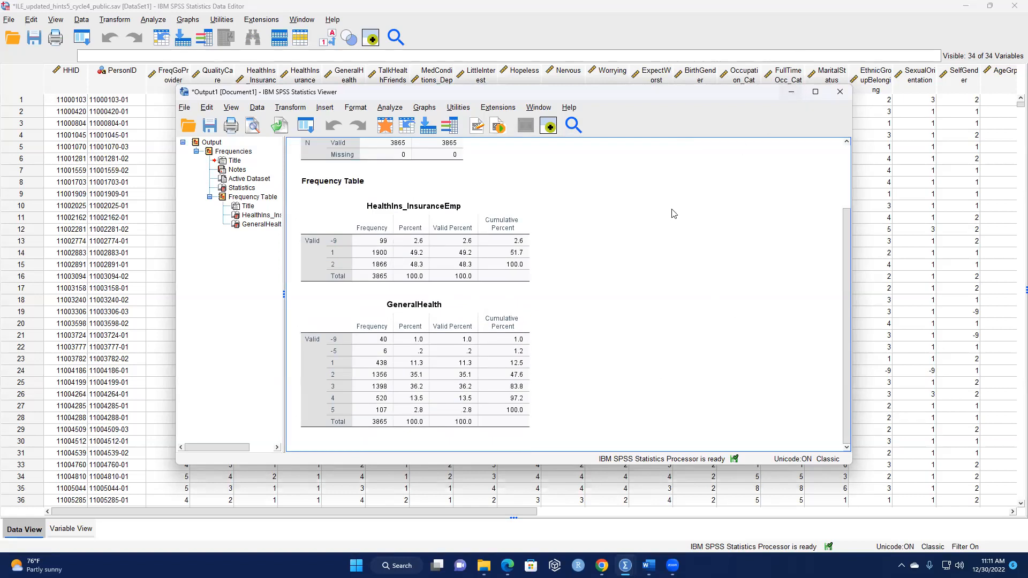
{"action": "left_click", "coordinate": [791, 93]}
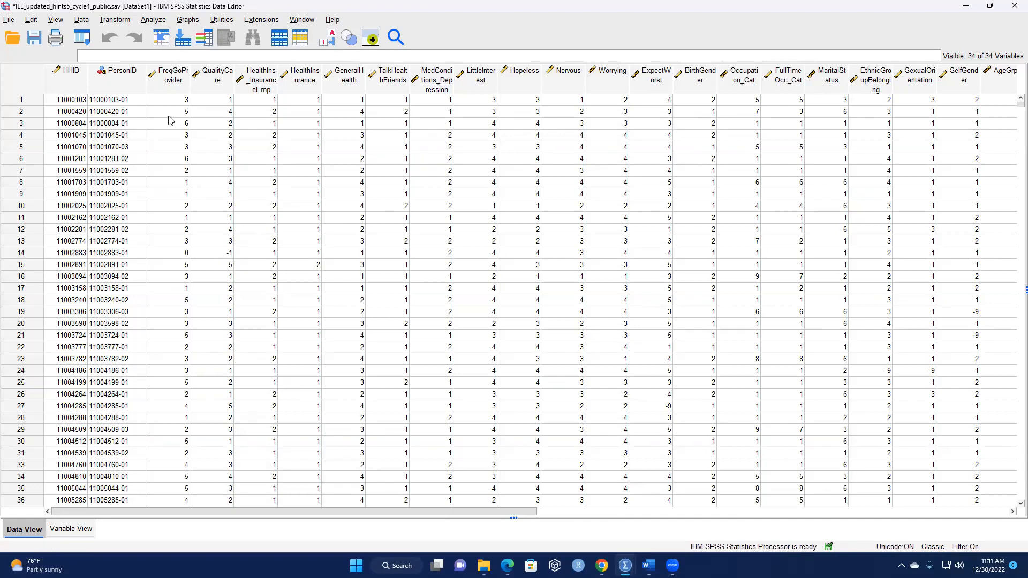
Open the Frequencies analysis and remove HealthIns_InsuranceEmp and GeneralHealth from its analysis variables.
{"action": "left_click", "coordinate": [144, 21]}
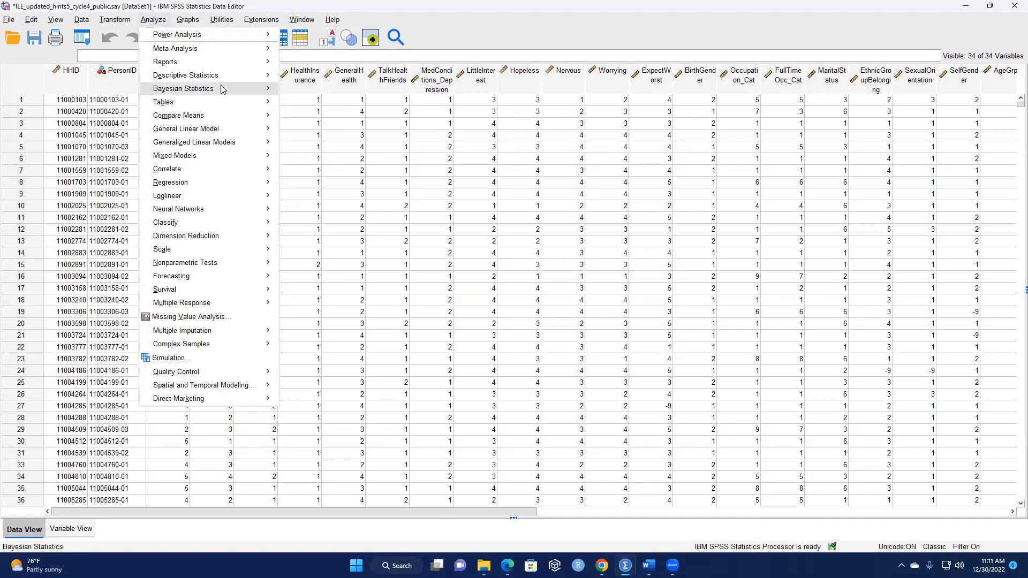
{"action": "mouse_move", "coordinate": [271, 75]}
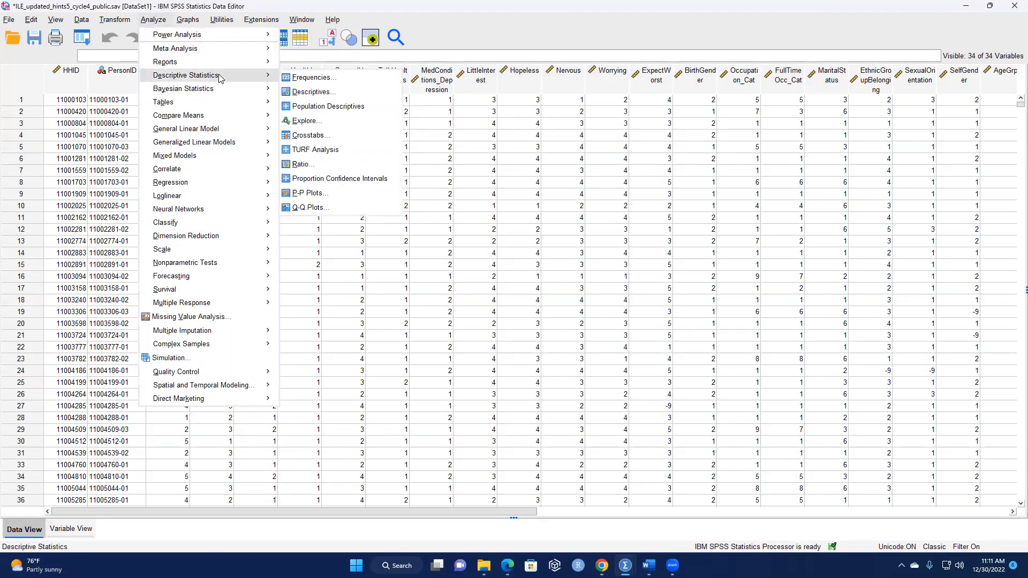
{"action": "left_click", "coordinate": [311, 77]}
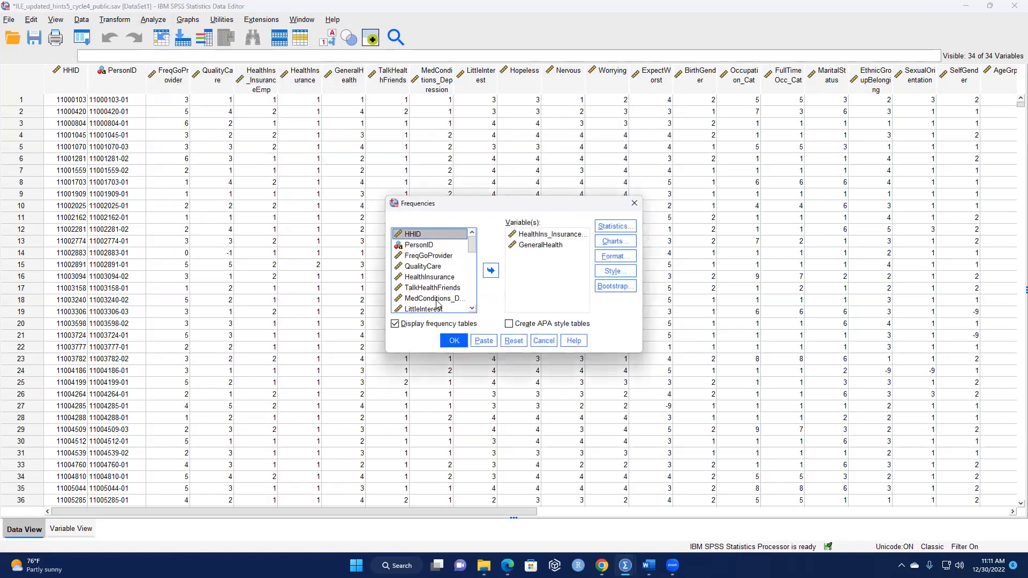
{"action": "left_click", "coordinate": [542, 245]}
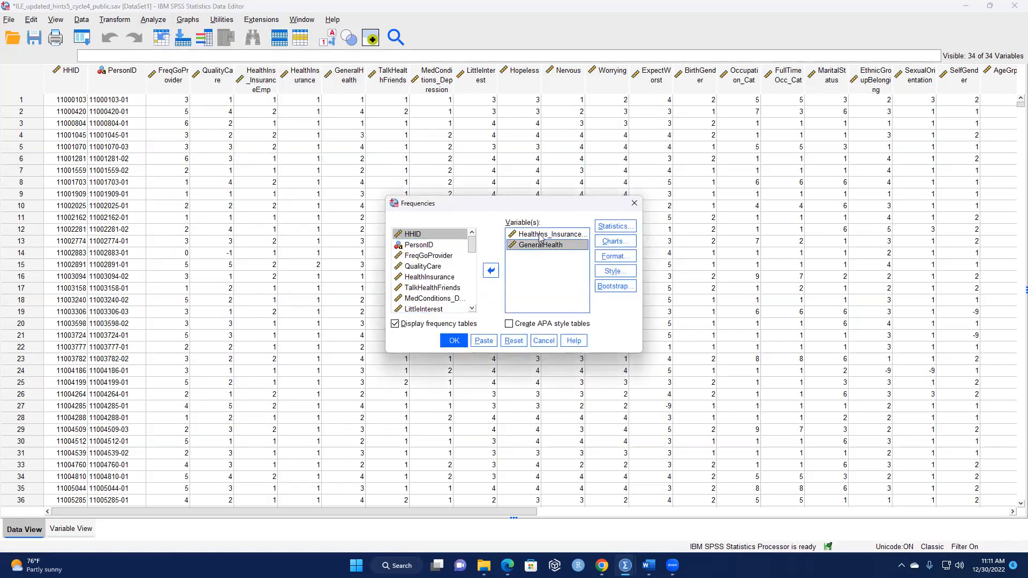
{"action": "left_click", "coordinate": [541, 236], "text": "shift"}
{"action": "left_click", "coordinate": [491, 270]}
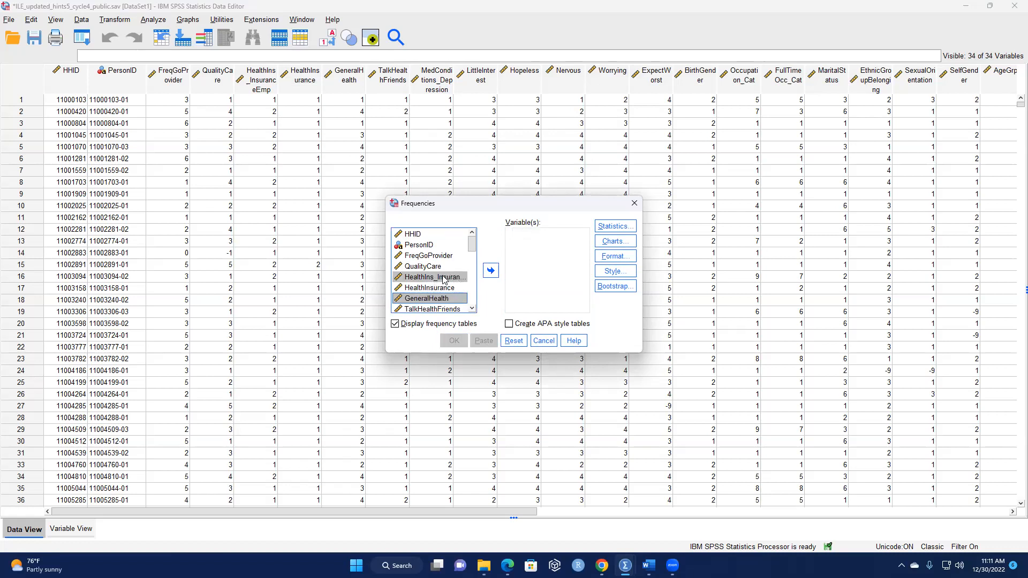
Add HealthInsurance and GeneralHealth as the analysis variables and run the frequency tables.
{"action": "left_click", "coordinate": [444, 277]}
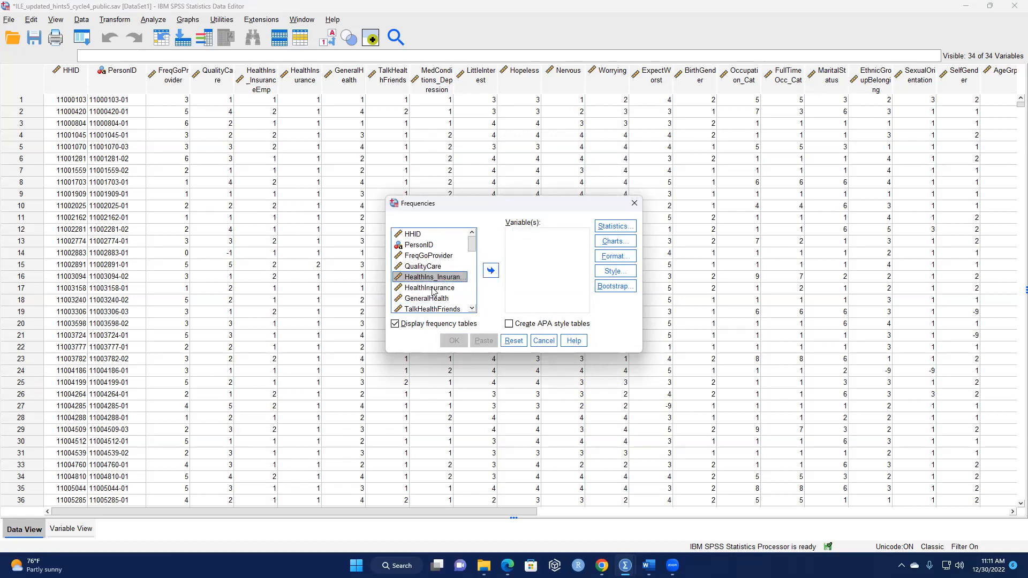
{"action": "key", "text": "Down"}
{"action": "left_click", "coordinate": [490, 270]}
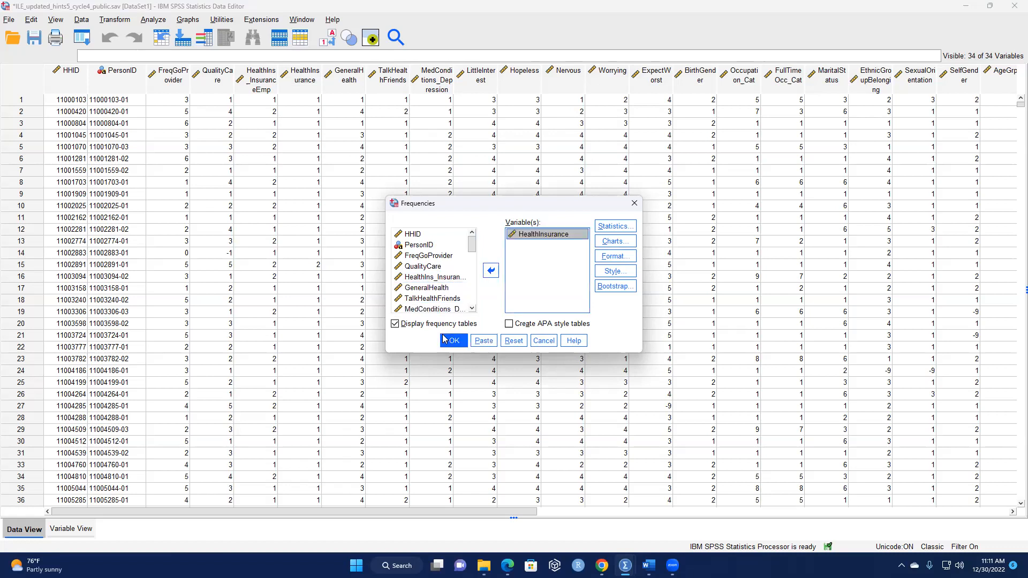
{"action": "left_click", "coordinate": [431, 290]}
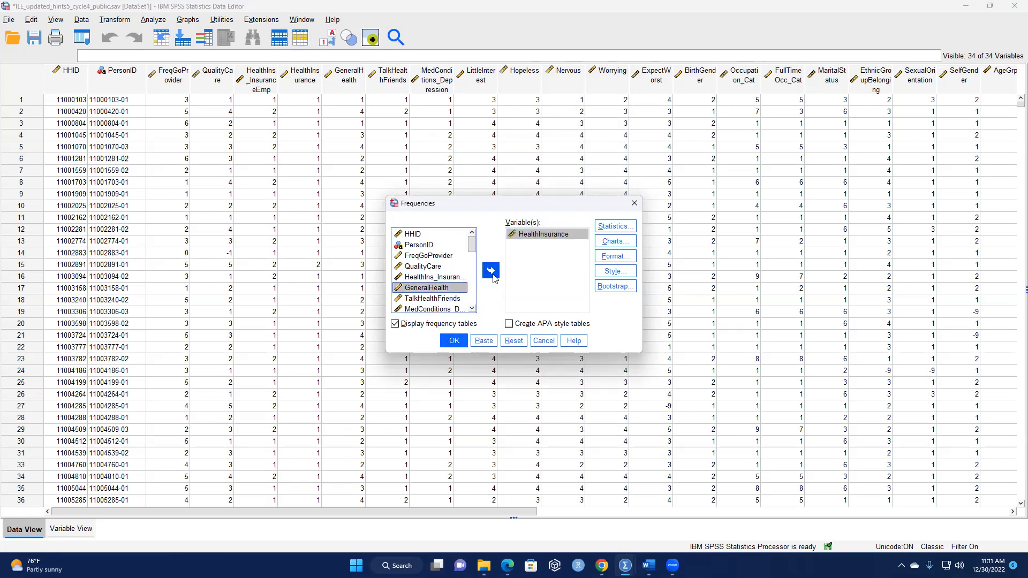
{"action": "left_click", "coordinate": [491, 270]}
{"action": "left_click", "coordinate": [452, 342]}
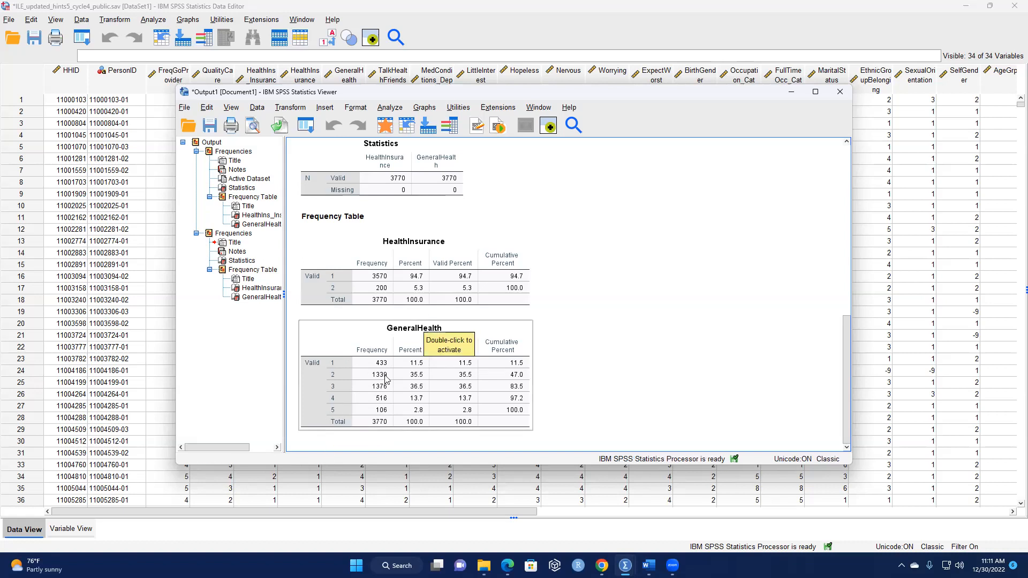
Compare the filtered HealthInsurance and GeneralHealth frequency tables with the earlier unfiltered output and minimize the viewer.
{"action": "scroll", "coordinate": [584, 362], "scroll_direction": "up", "scroll_amount": 3}
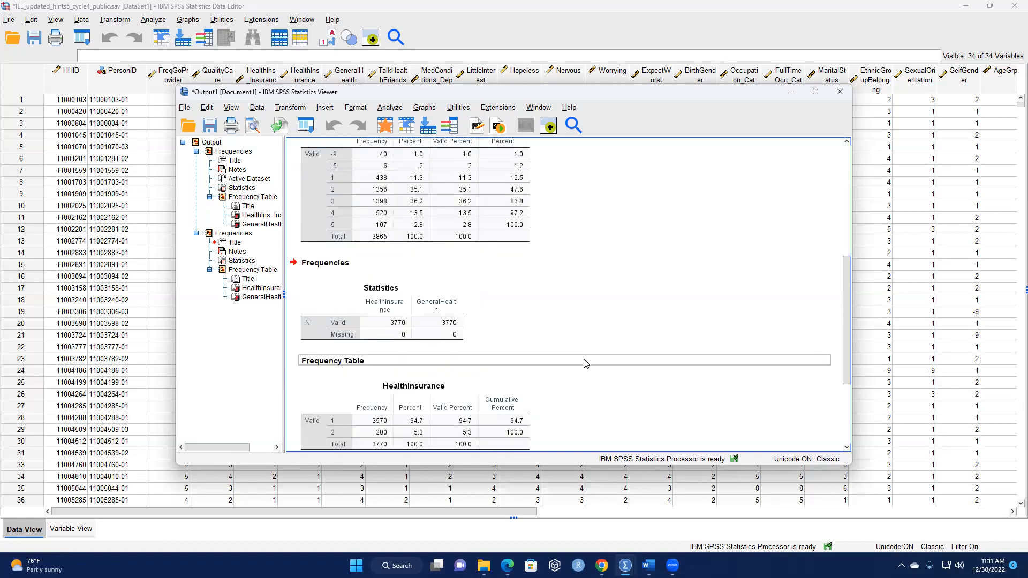
{"action": "scroll", "coordinate": [586, 364], "scroll_direction": "up", "scroll_amount": 2}
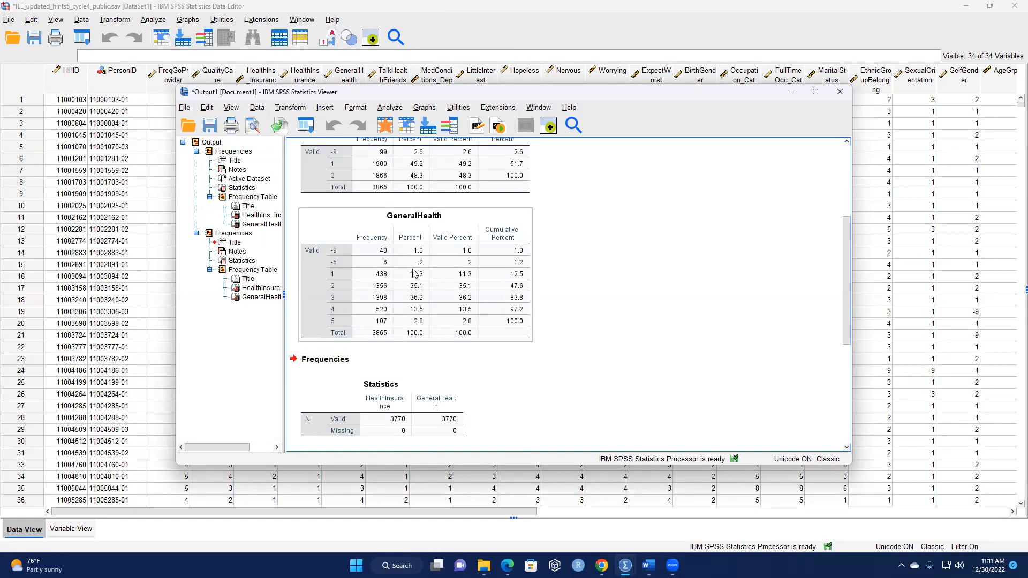
{"action": "scroll", "coordinate": [414, 274], "scroll_direction": "up", "scroll_amount": 2}
{"action": "scroll", "coordinate": [540, 278], "scroll_direction": "down", "scroll_amount": 6}
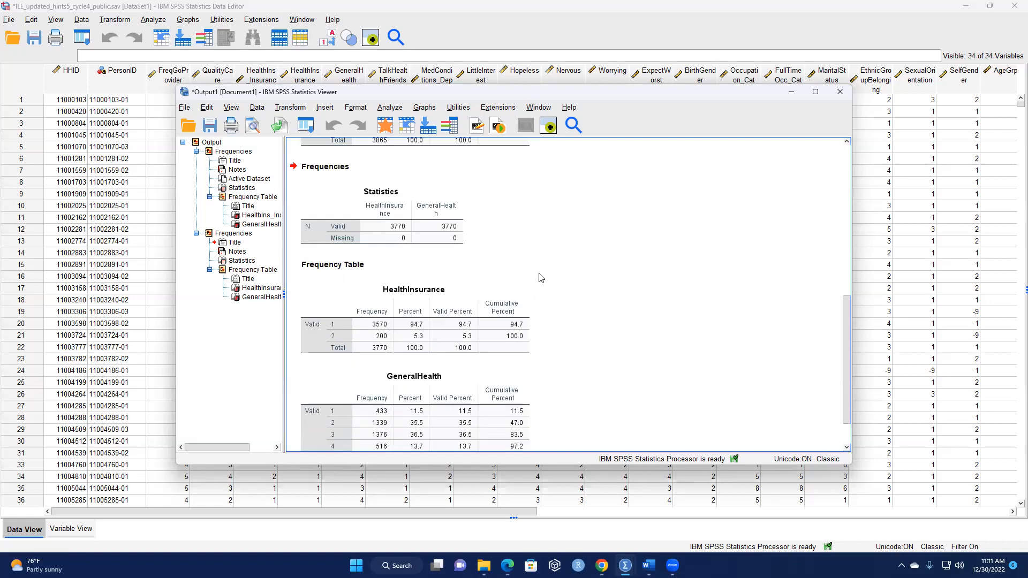
{"action": "scroll", "coordinate": [712, 156], "scroll_direction": "down", "scroll_amount": 1}
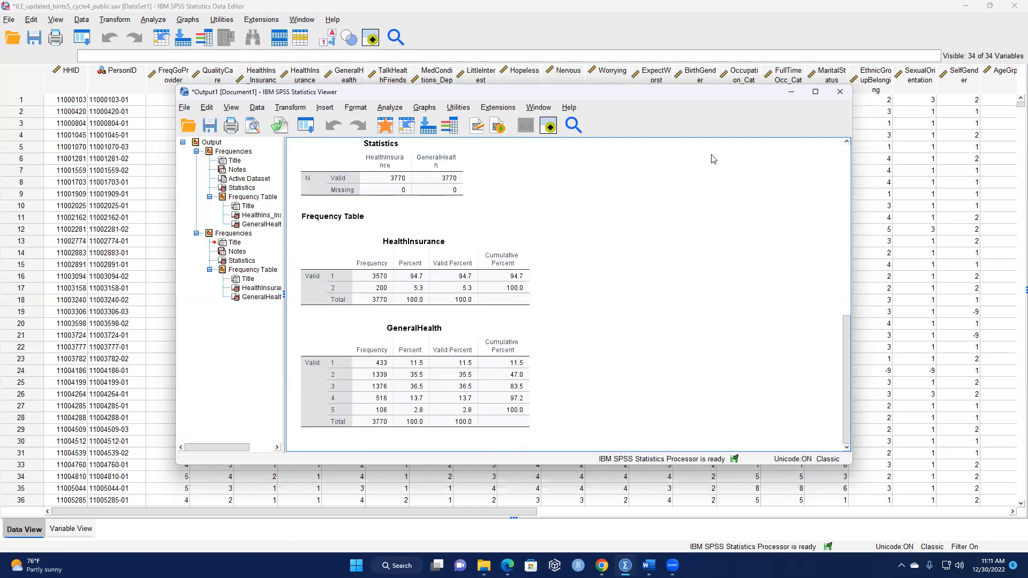
{"action": "left_click", "coordinate": [791, 94]}
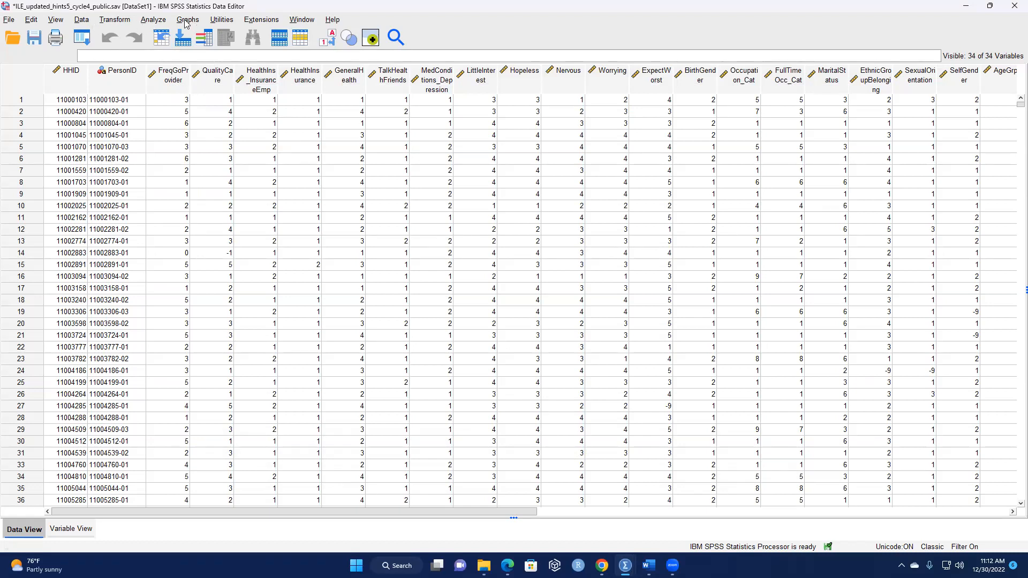
Open the If condition of Select Cases and copy the longer multi-variable condition from Document1 in Word.
{"action": "left_click", "coordinate": [85, 21]}
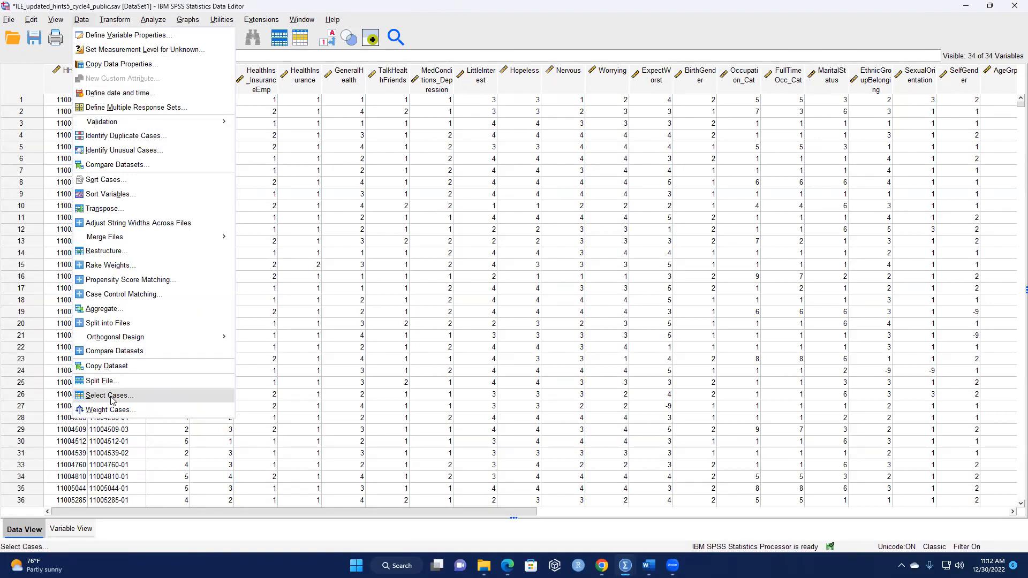
{"action": "left_click", "coordinate": [111, 401]}
{"action": "left_click", "coordinate": [498, 199]}
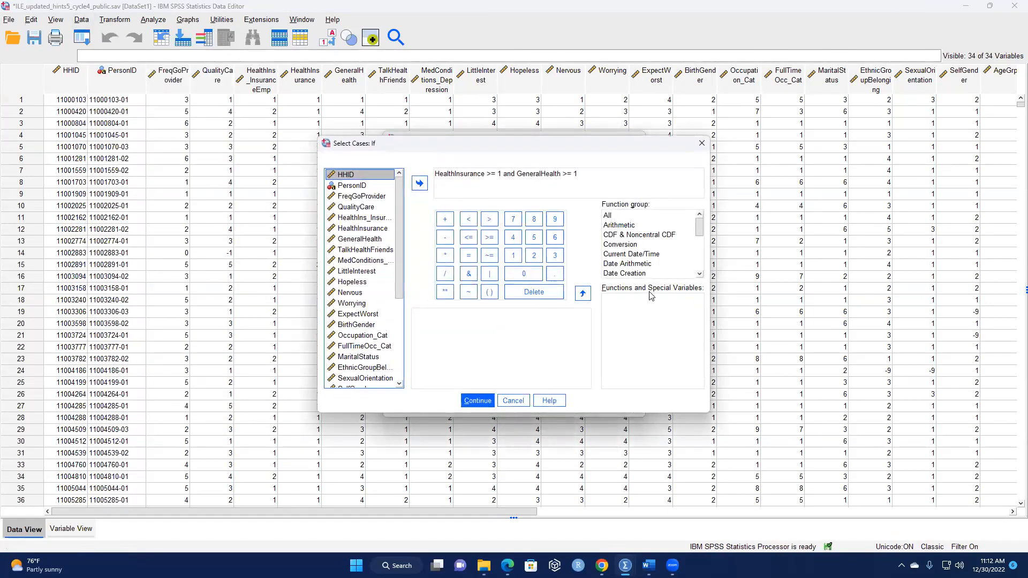
{"action": "left_click", "coordinate": [596, 173]}
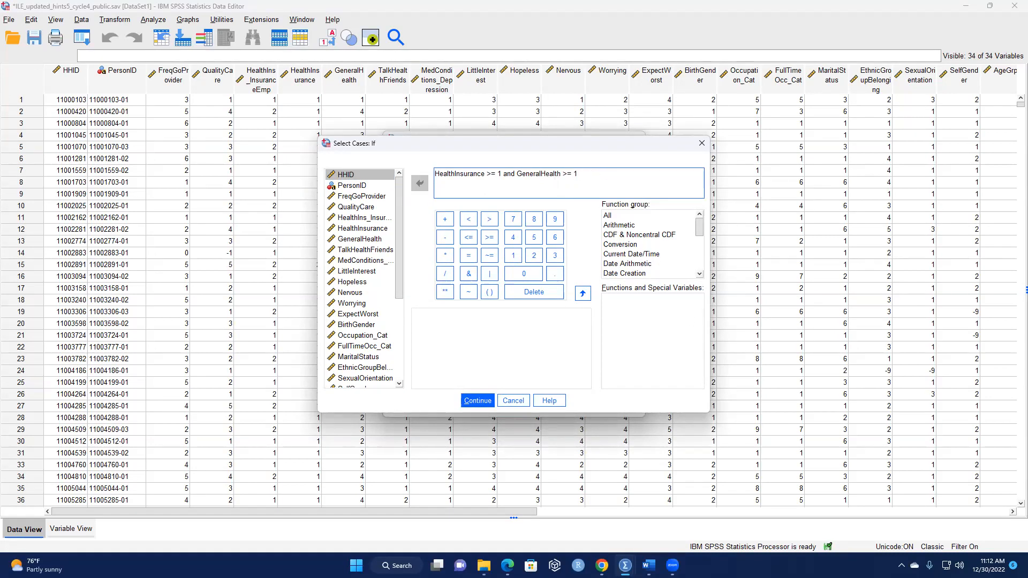
{"action": "mouse_move", "coordinate": [649, 566]}
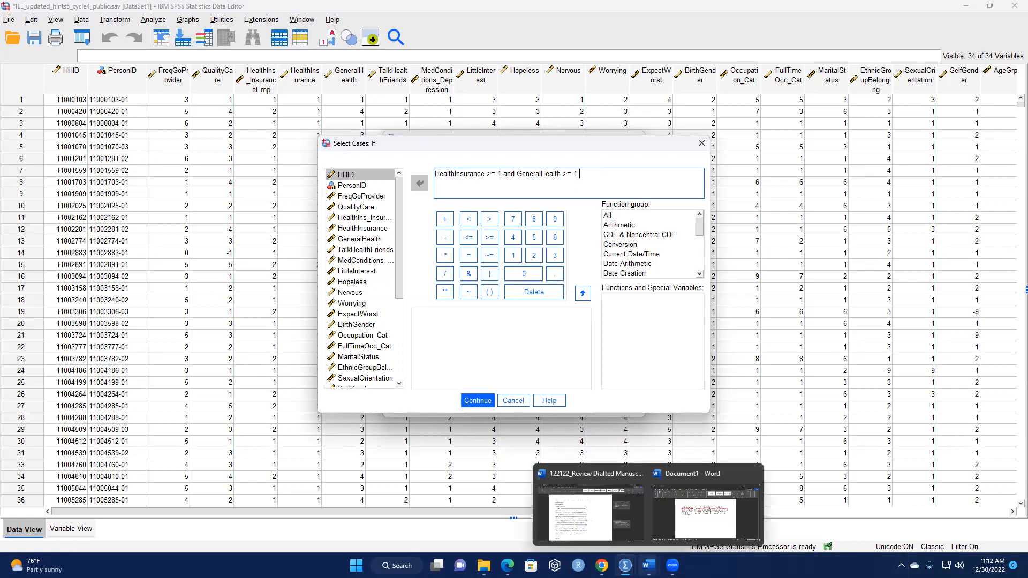
{"action": "left_click", "coordinate": [695, 510]}
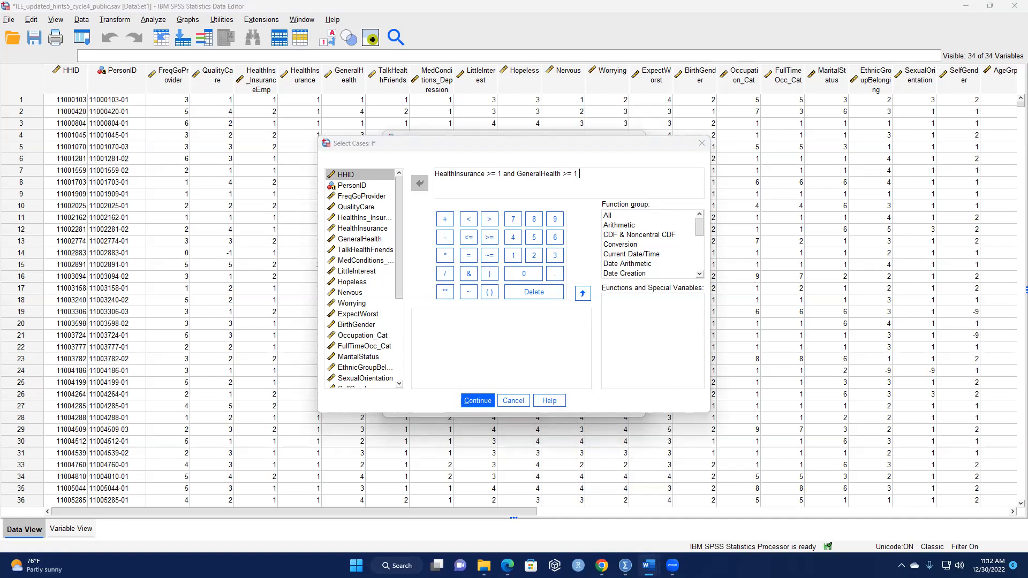
Replace the selection condition with the copied expression, from Caregiving_MentalHealth>0 through smokeStat >= 1, check it and apply the filter.
{"action": "left_click_drag", "start_coordinate": [580, 174], "coordinate": [436, 172]}
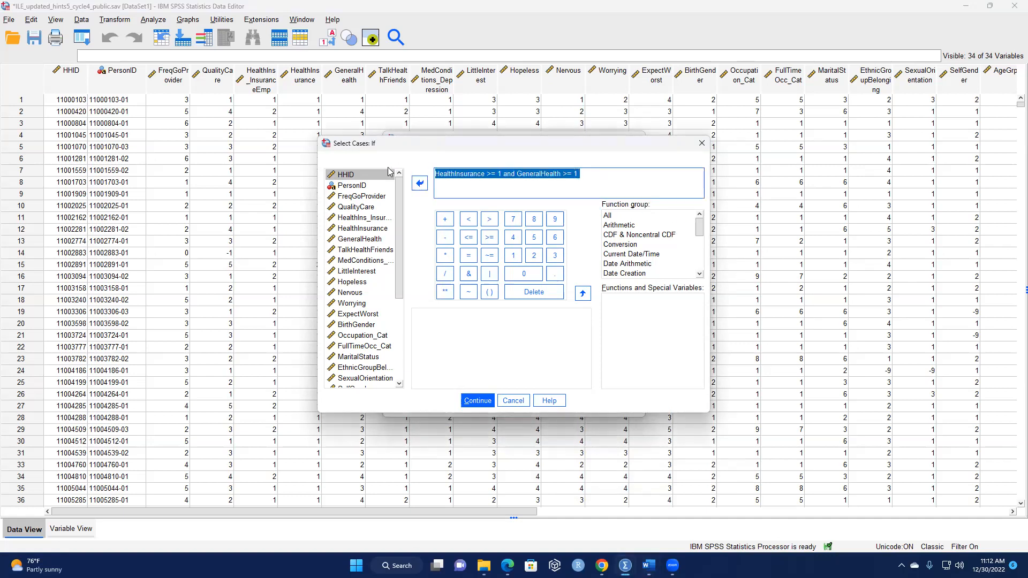
{"action": "key", "text": "ctrl+v"}
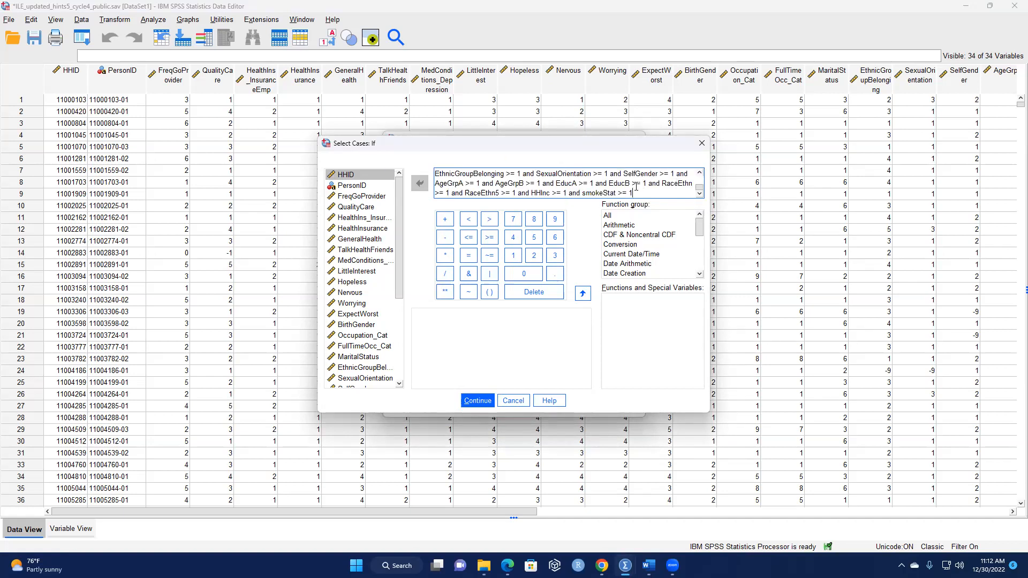
{"action": "scroll", "coordinate": [522, 183], "scroll_direction": "up", "scroll_amount": 2}
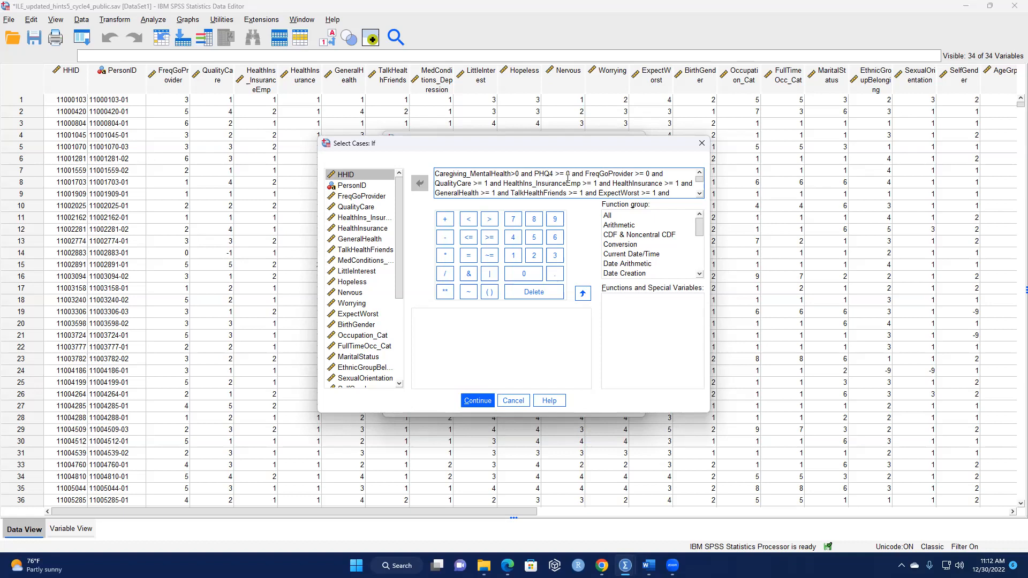
{"action": "scroll", "coordinate": [609, 184], "scroll_direction": "down", "scroll_amount": 3}
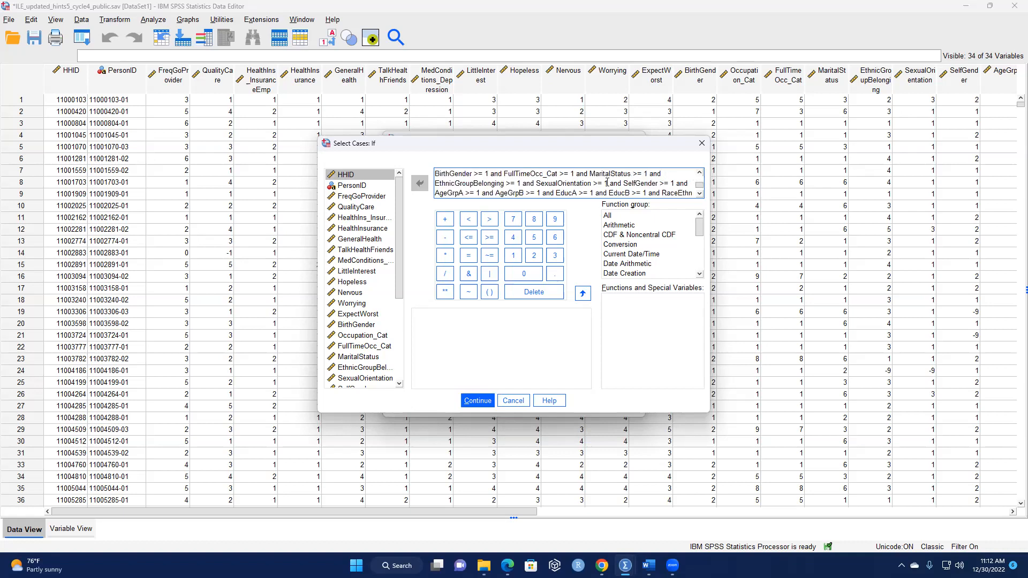
{"action": "scroll", "coordinate": [602, 189], "scroll_direction": "up", "scroll_amount": 3}
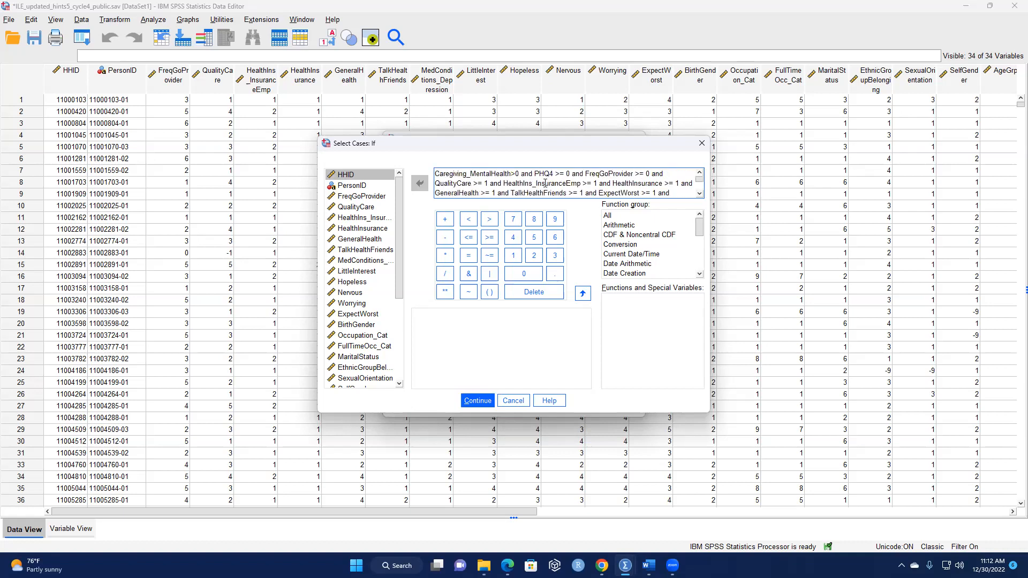
{"action": "scroll", "coordinate": [538, 179], "scroll_direction": "down", "scroll_amount": 3}
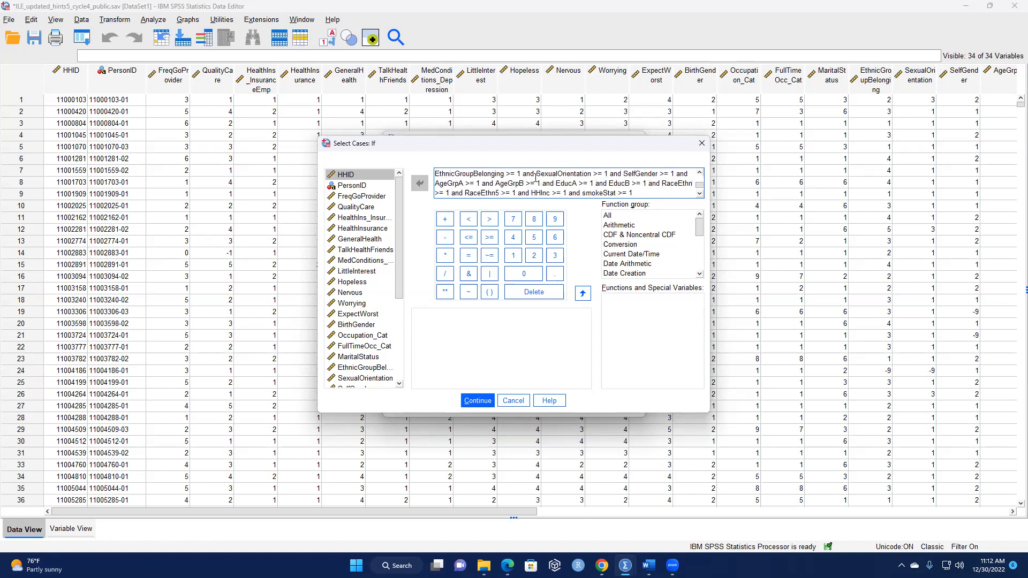
{"action": "scroll", "coordinate": [622, 192], "scroll_direction": "up", "scroll_amount": 3}
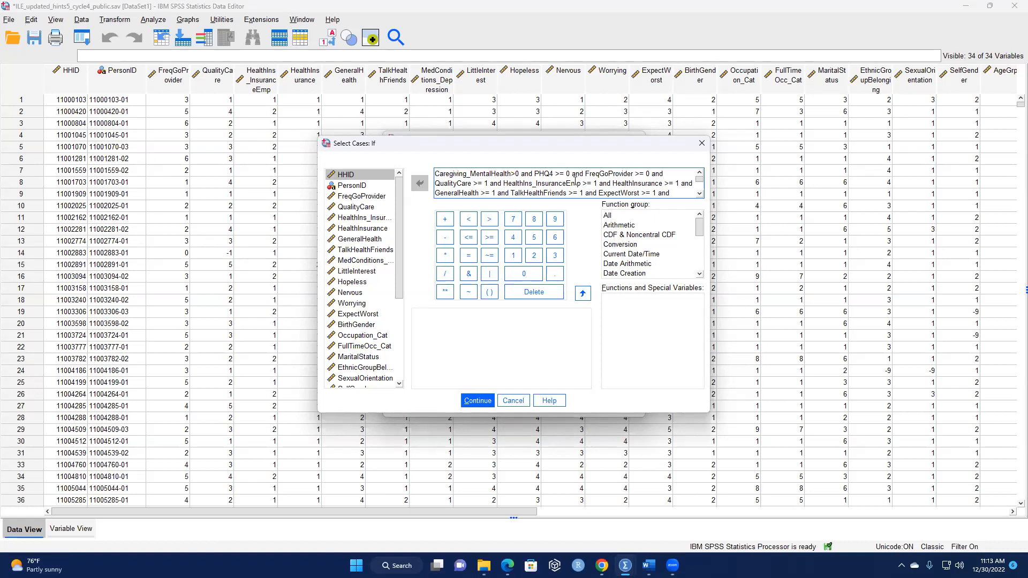
{"action": "scroll", "coordinate": [565, 181], "scroll_direction": "down", "scroll_amount": 3}
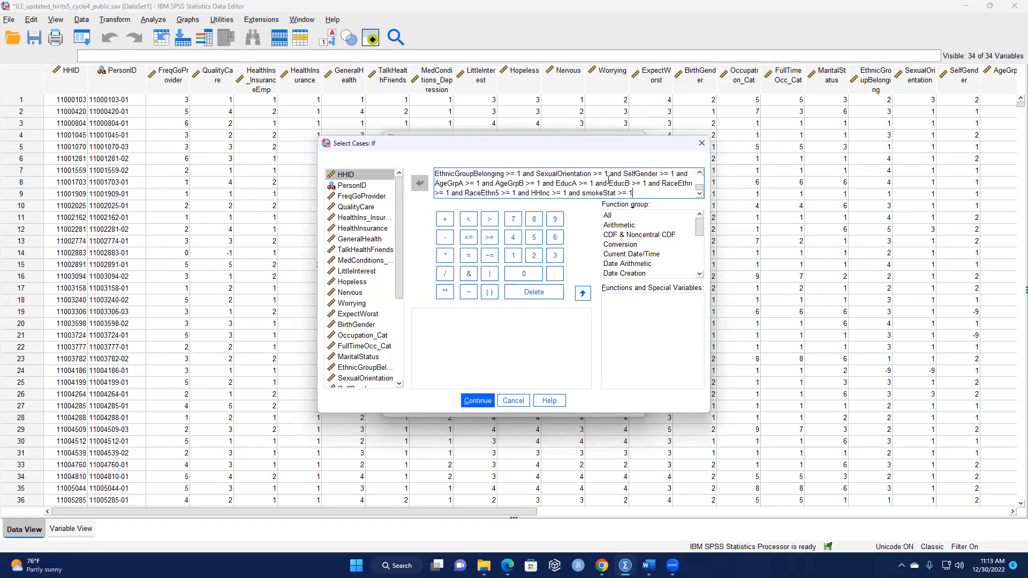
{"action": "left_click", "coordinate": [478, 403]}
{"action": "left_click", "coordinate": [454, 406]}
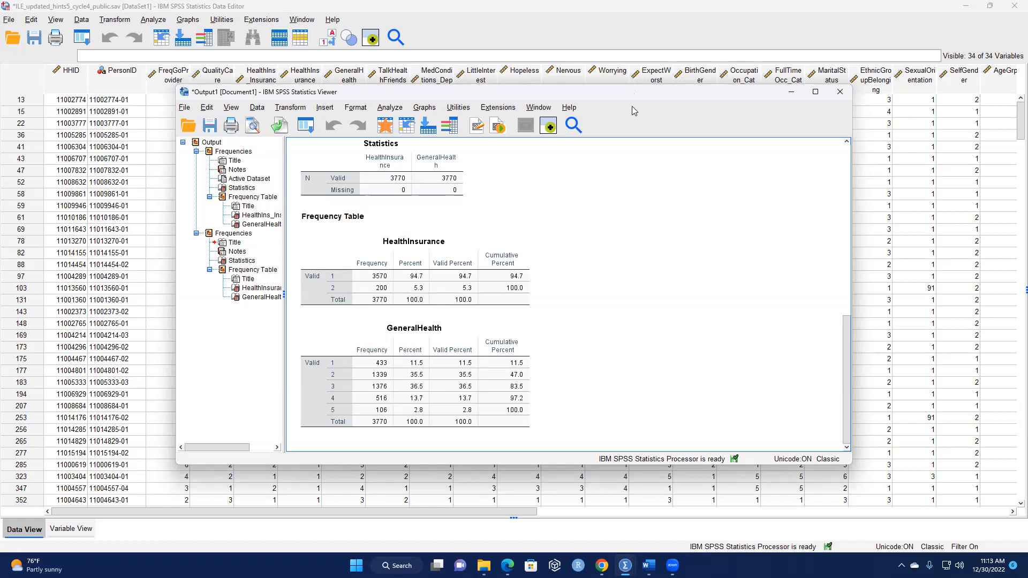
Move the output viewer aside, reopen Select Cases and set its output to copy selected cases to a new dataset.
{"action": "left_click_drag", "start_coordinate": [684, 100], "coordinate": [751, 131]}
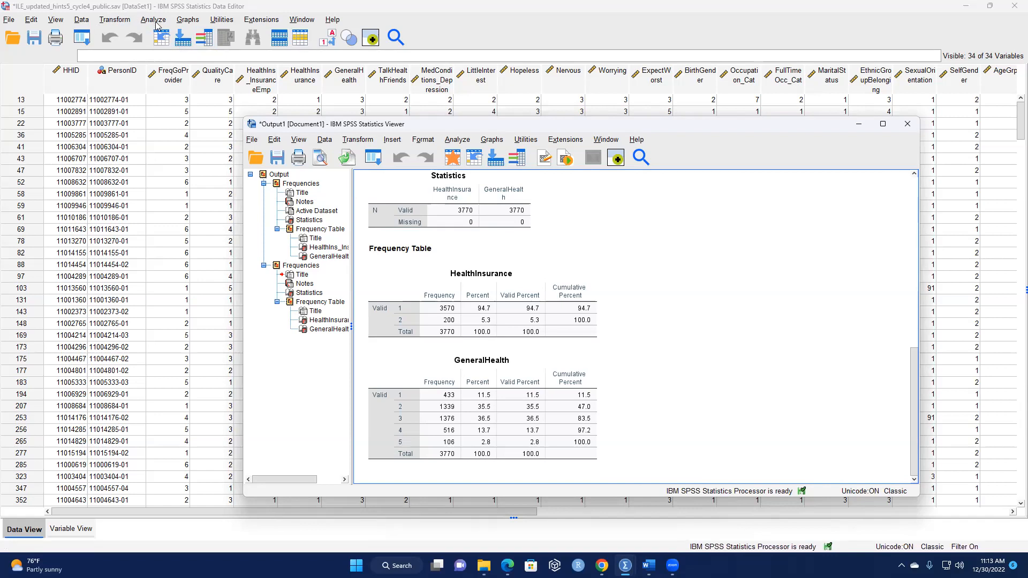
{"action": "left_click", "coordinate": [82, 21]}
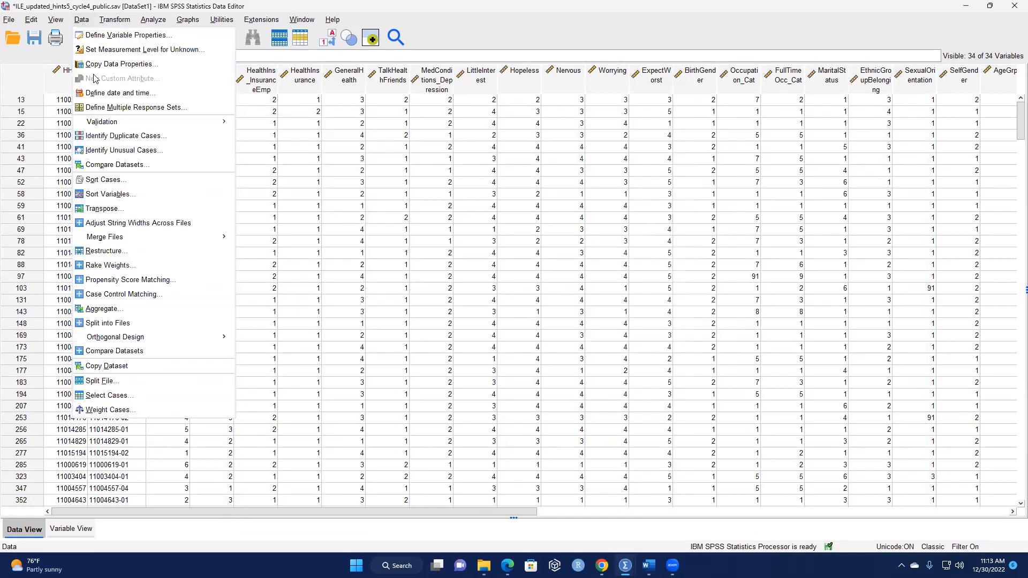
{"action": "left_click", "coordinate": [107, 396]}
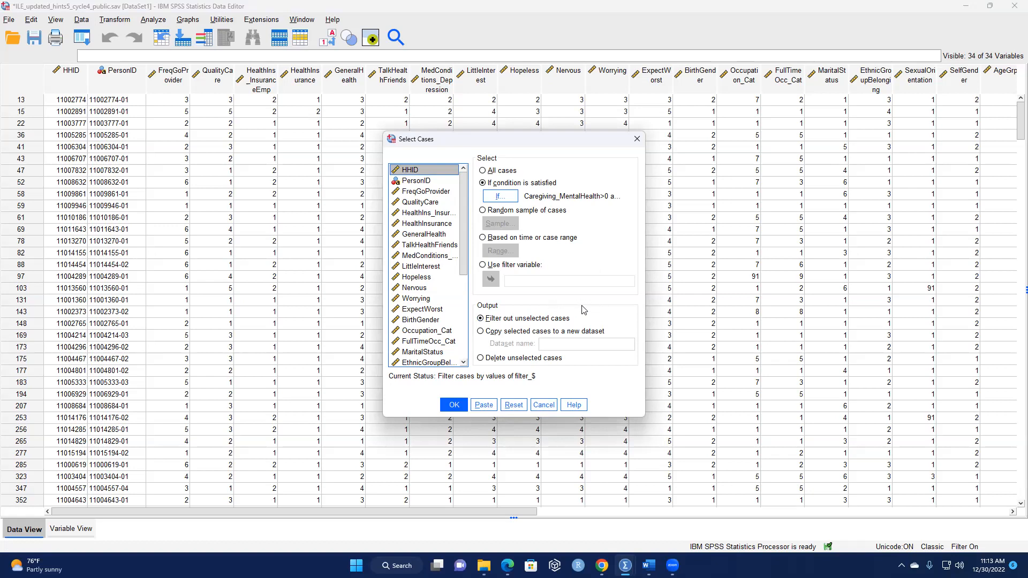
{"action": "left_click", "coordinate": [481, 332]}
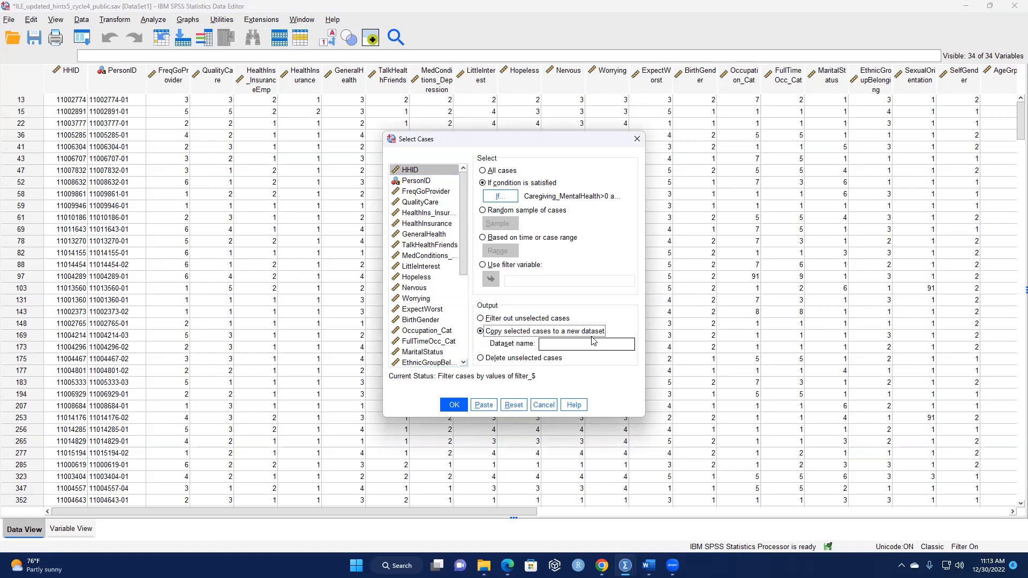
Name the new dataset MyNewData and create it from the selected cases.
{"action": "left_click", "coordinate": [591, 345]}
{"action": "key", "text": "Caps_Lock"}
{"action": "type", "text": "M"}
{"action": "key", "text": "Caps_Lock"}
{"action": "type", "text": "yNew d"}
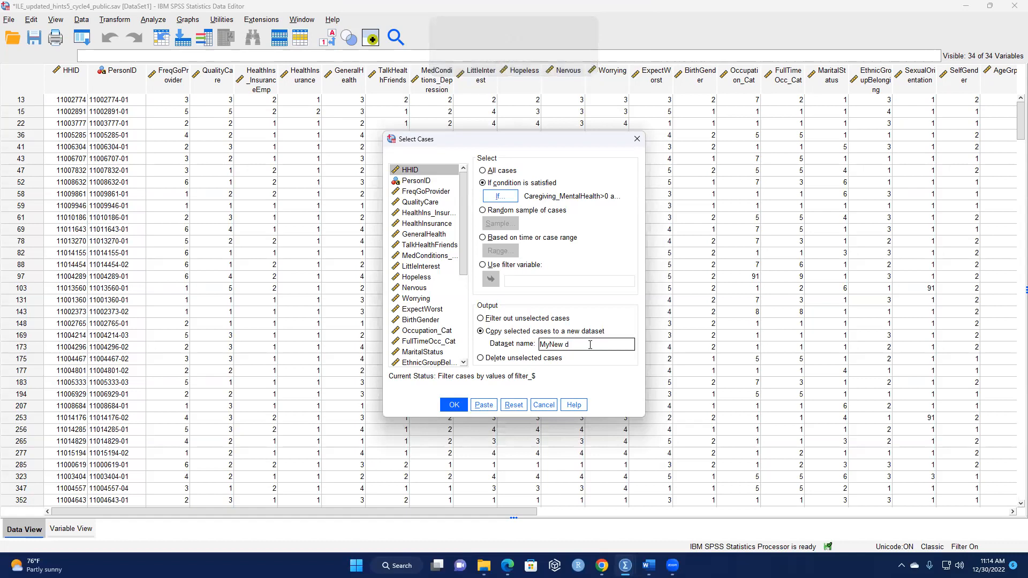
{"action": "key", "text": "BackSpace"}
{"action": "key", "text": "Caps_Lock"}
{"action": "type", "text": "D"}
{"action": "key", "text": "Caps_Lock"}
{"action": "type", "text": "ata"}
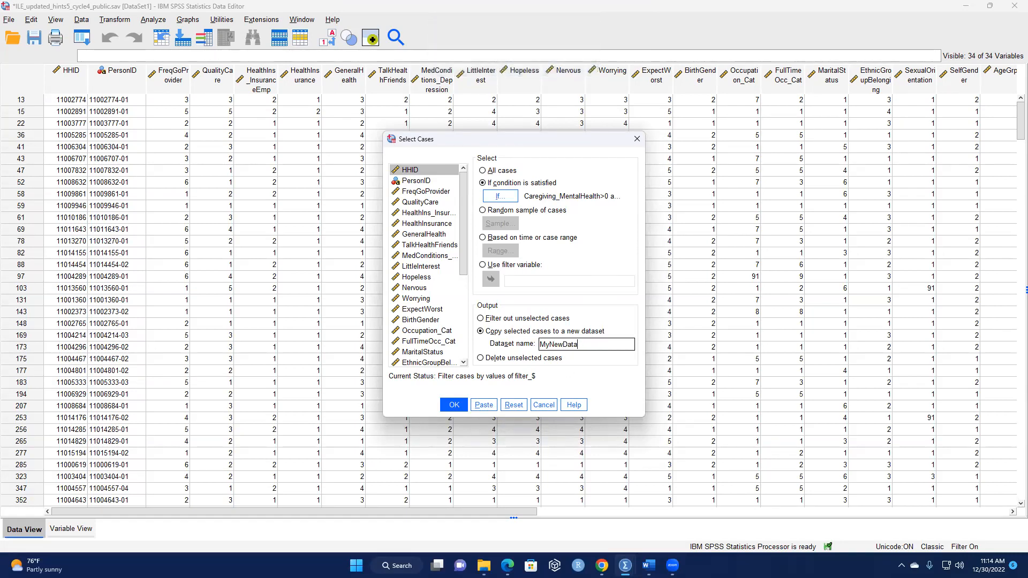
{"action": "left_click", "coordinate": [454, 405]}
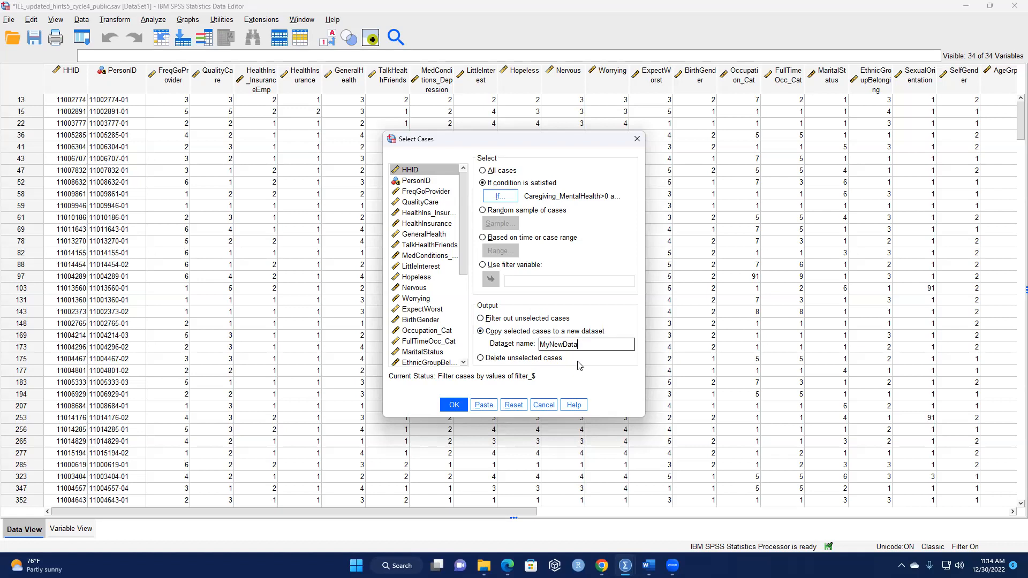
{"action": "left_click", "coordinate": [451, 407]}
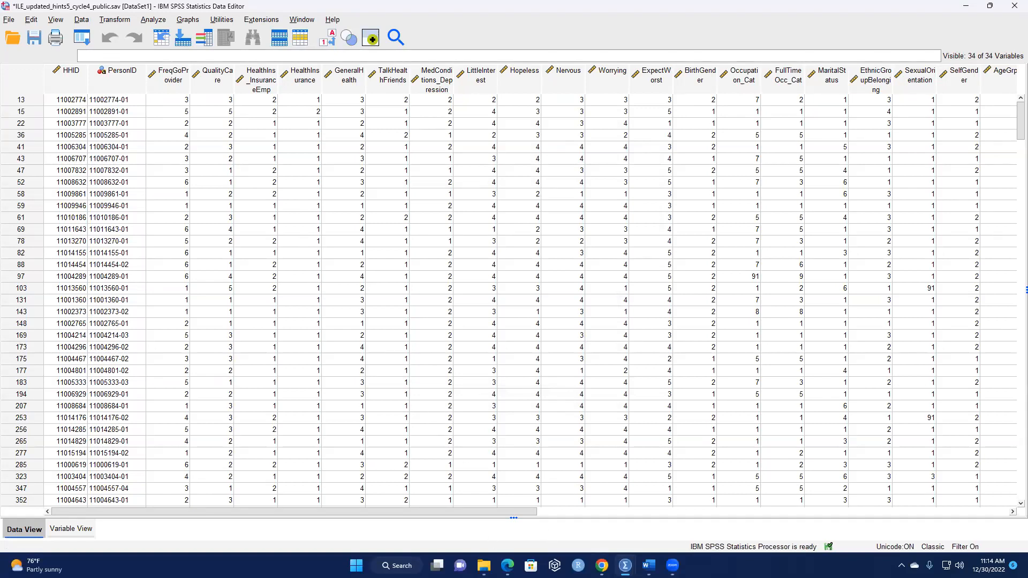
Switch to the MyNewData dataset window and open the Frequencies analysis for it.
{"action": "mouse_move", "coordinate": [624, 566]}
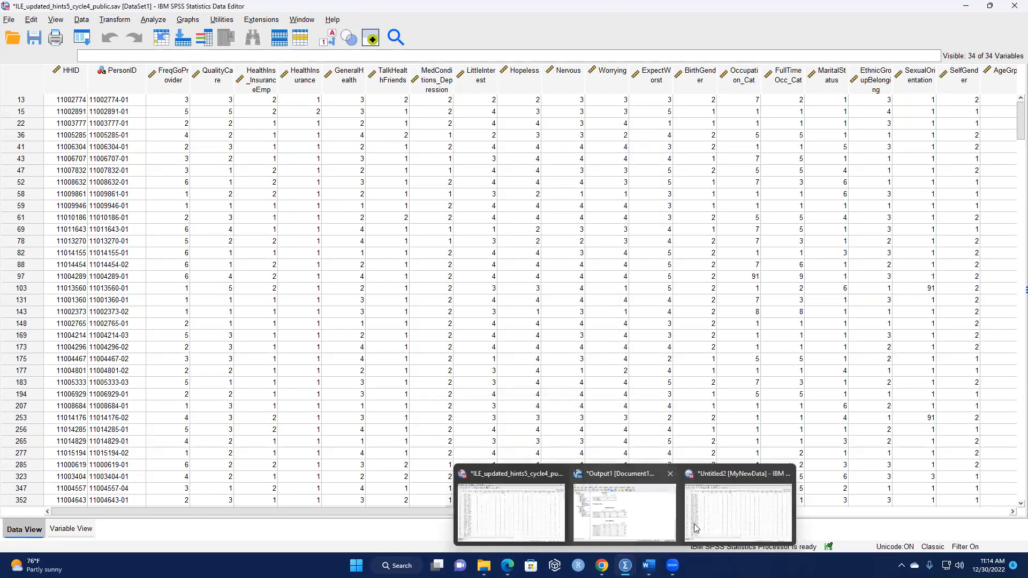
{"action": "left_click", "coordinate": [738, 506]}
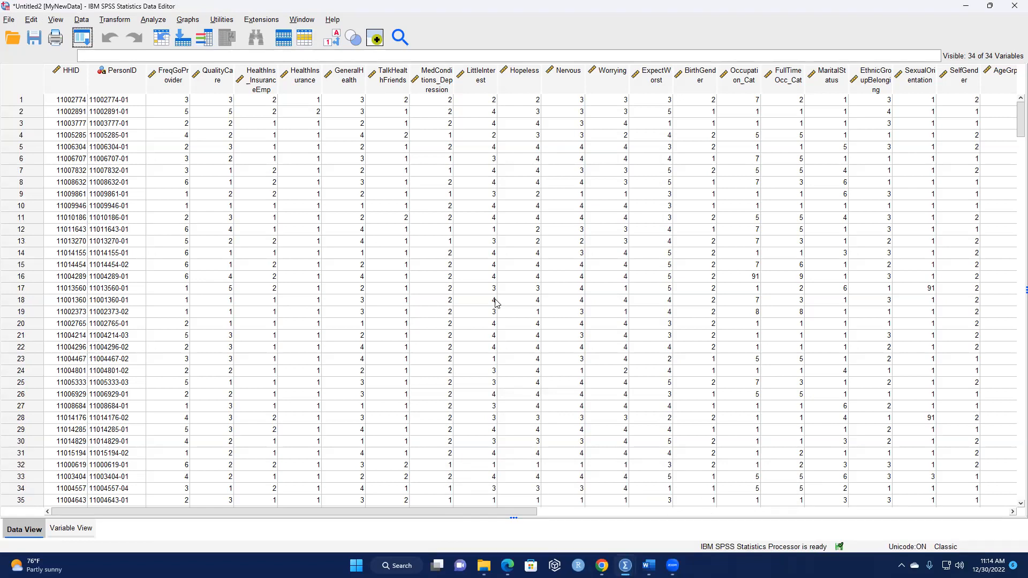
{"action": "left_click", "coordinate": [145, 22]}
{"action": "mouse_move", "coordinate": [207, 79]}
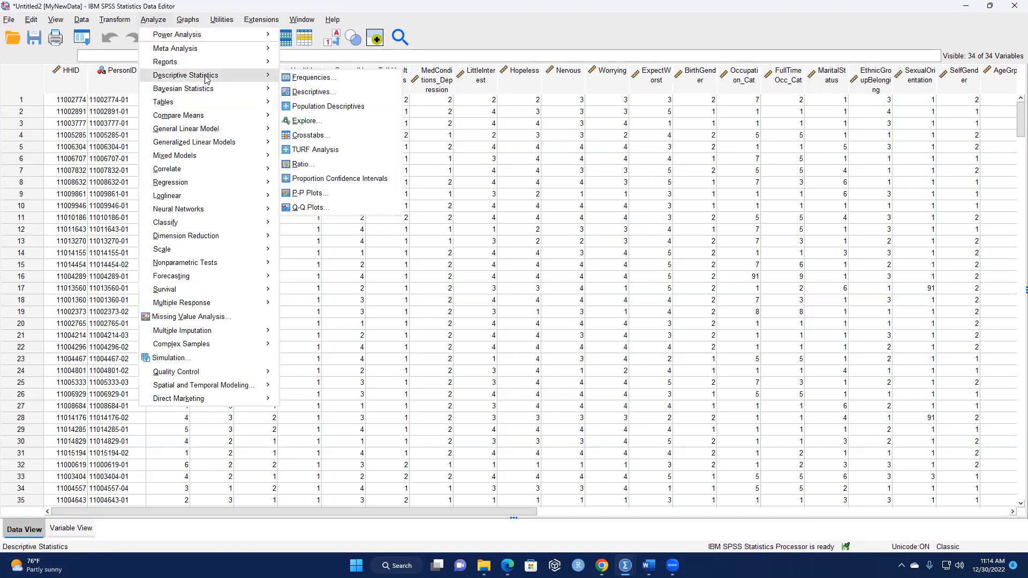
{"action": "left_click", "coordinate": [302, 78]}
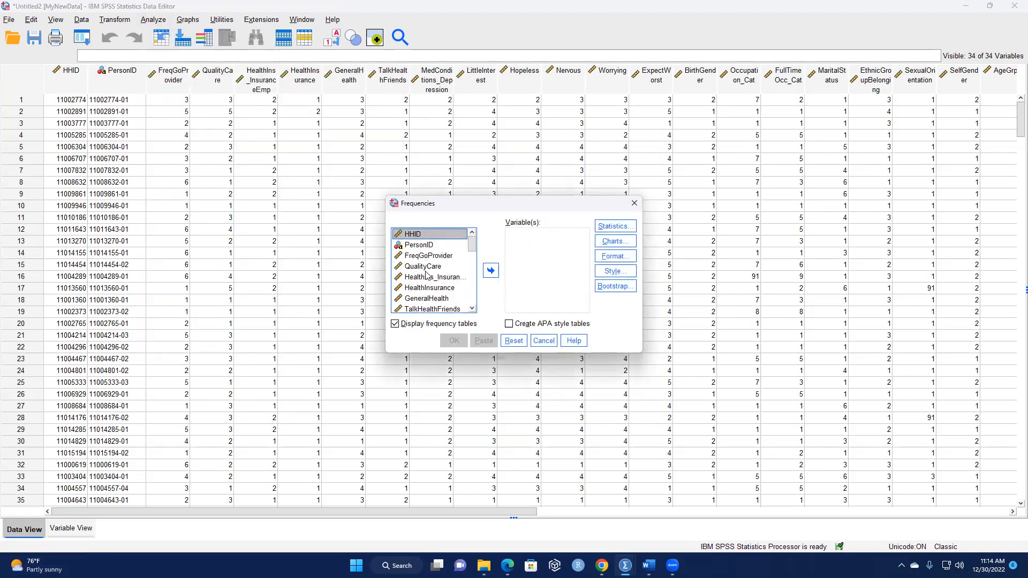
{"action": "left_click", "coordinate": [434, 258]}
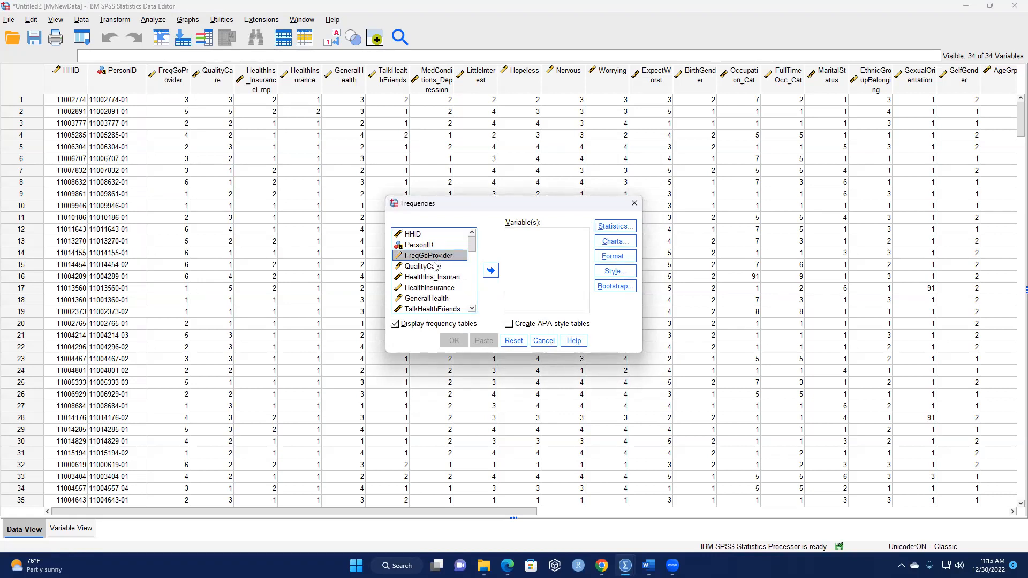
{"action": "left_click", "coordinate": [429, 270], "text": "ctrl"}
{"action": "left_click", "coordinate": [426, 278], "text": "ctrl"}
{"action": "left_click", "coordinate": [428, 288], "text": "ctrl"}
{"action": "scroll", "coordinate": [445, 289], "scroll_direction": "down", "scroll_amount": 1}
{"action": "left_click", "coordinate": [439, 268], "text": "ctrl"}
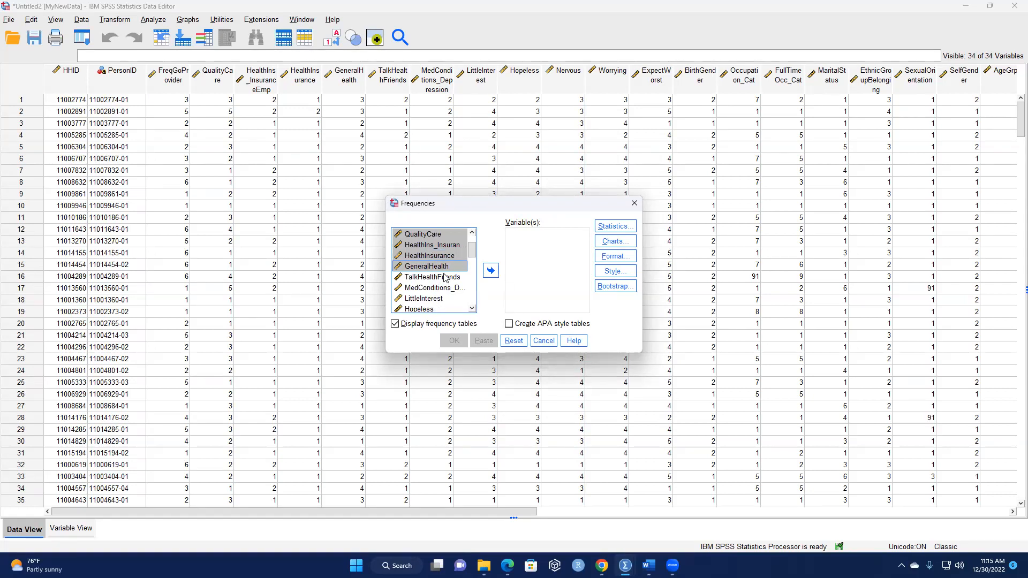
{"action": "left_click", "coordinate": [445, 277]}
Select the variables FreqGoProvider, QualityCare, HealthIns_InsuranceEmp, HealthInsurance and GeneralHealth for the frequency analysis.
{"action": "scroll", "coordinate": [446, 273], "scroll_direction": "up", "scroll_amount": 1}
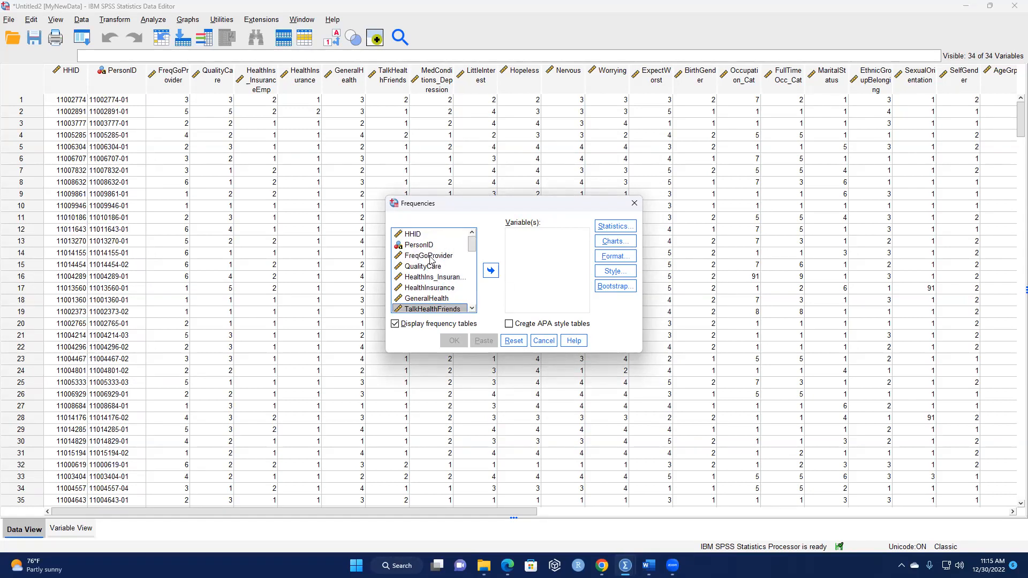
{"action": "left_click", "coordinate": [430, 258]}
{"action": "left_click_drag", "start_coordinate": [426, 274], "coordinate": [423, 301]}
{"action": "scroll", "coordinate": [456, 292], "scroll_direction": "down", "scroll_amount": 3}
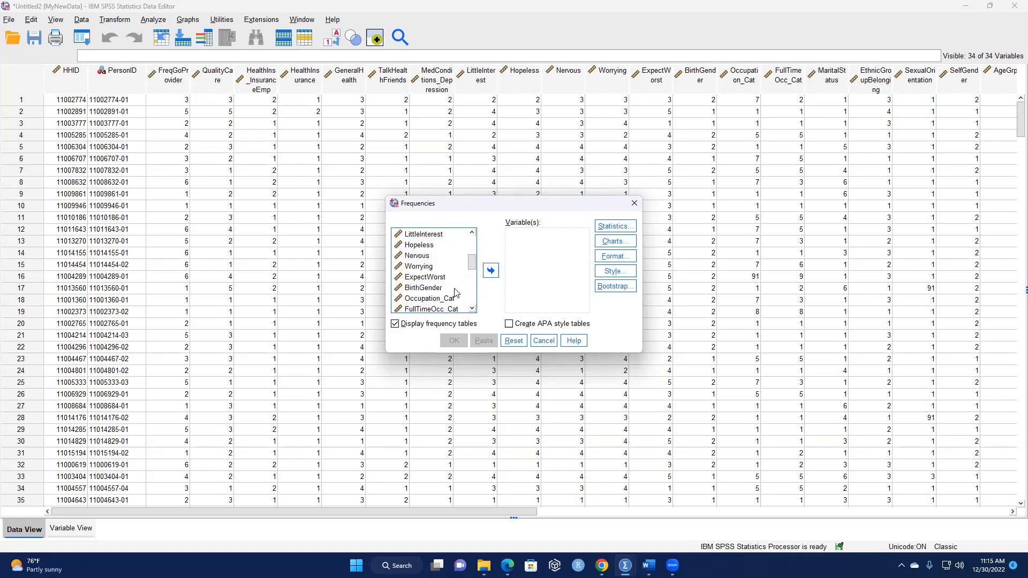
Extend the variable selection with SexualOrientation, AgeGrpA, EducA, EducB, smokeStat and PHQ4.
{"action": "scroll", "coordinate": [443, 303], "scroll_direction": "down", "scroll_amount": 3}
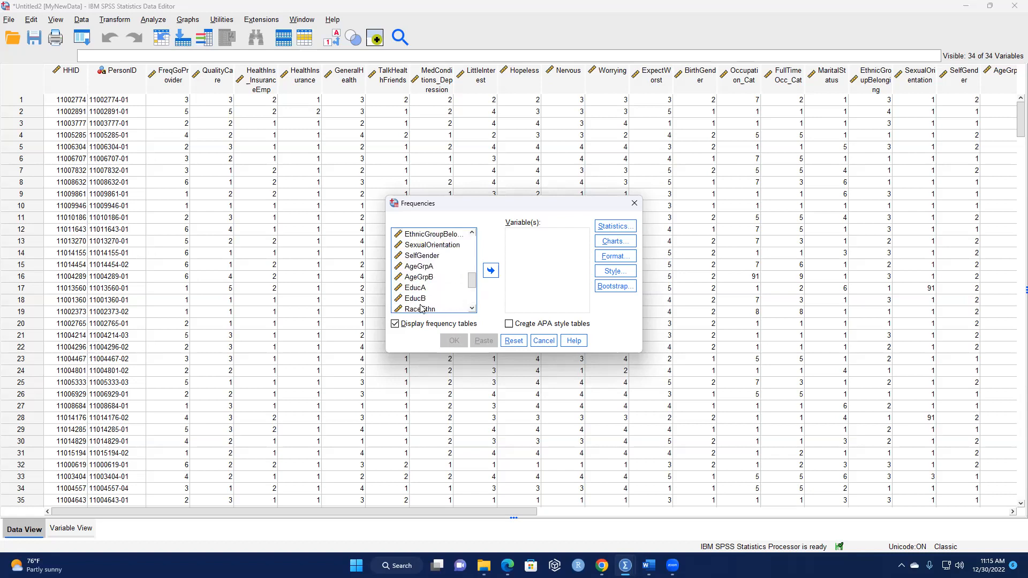
{"action": "left_click", "coordinate": [420, 267], "text": "ctrl"}
{"action": "left_click", "coordinate": [426, 246], "text": "ctrl"}
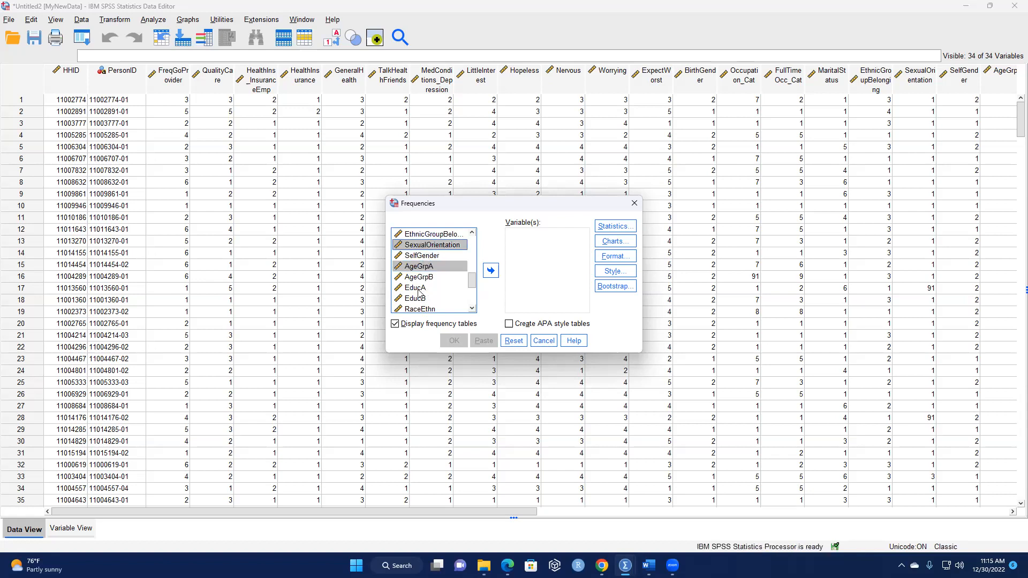
{"action": "left_click", "coordinate": [417, 289], "text": "ctrl"}
{"action": "left_click", "coordinate": [419, 301], "text": "ctrl"}
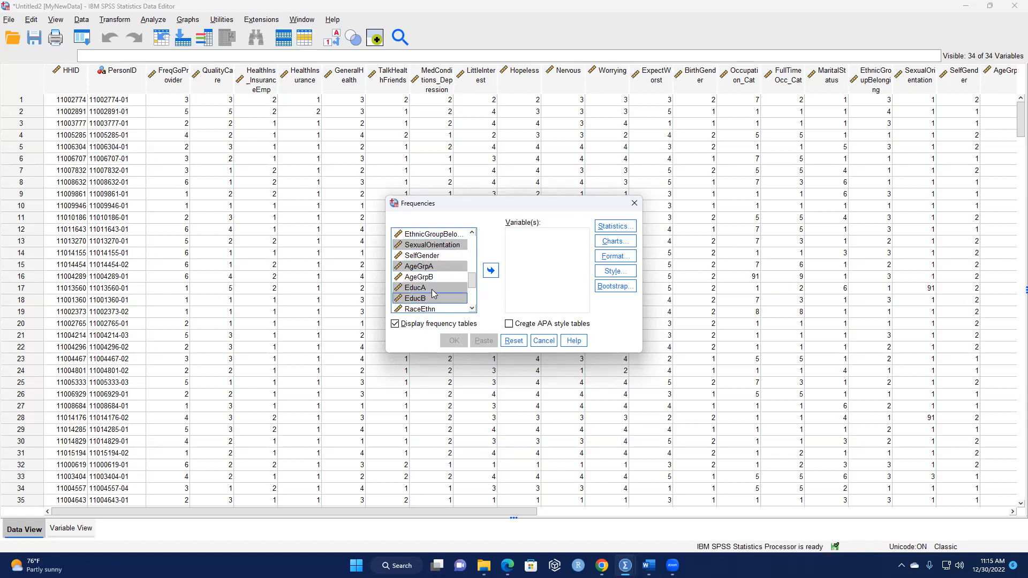
{"action": "scroll", "coordinate": [420, 267], "scroll_direction": "down", "scroll_amount": 3}
{"action": "left_click", "coordinate": [417, 255], "text": "ctrl"}
{"action": "left_click", "coordinate": [418, 265], "text": "ctrl"}
Add all the selected variables to the Frequencies analysis and run the frequency tables.
{"action": "scroll", "coordinate": [451, 274], "scroll_direction": "up", "scroll_amount": 3}
{"action": "scroll", "coordinate": [450, 274], "scroll_direction": "up", "scroll_amount": 5}
{"action": "left_click", "coordinate": [490, 272]}
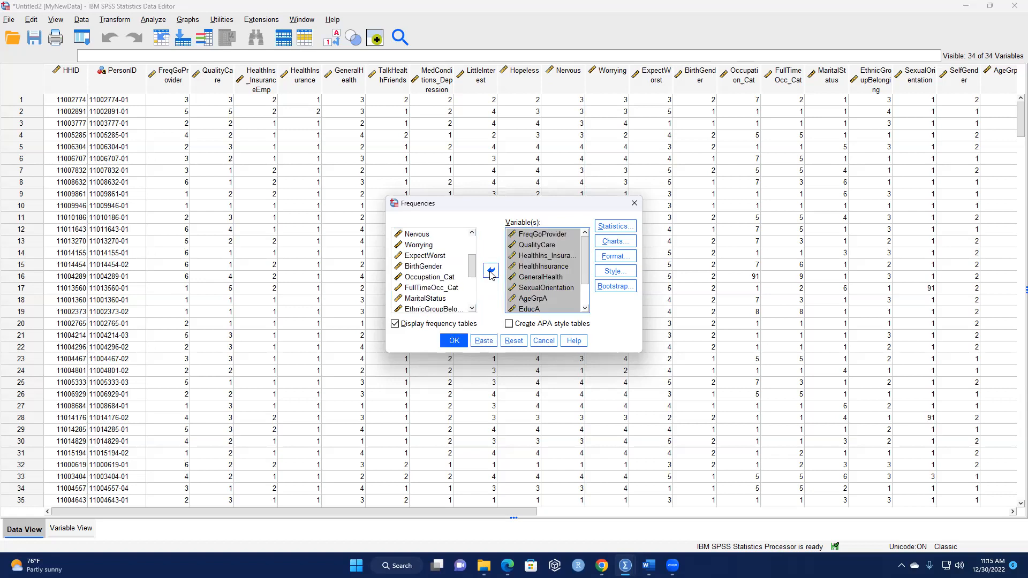
{"action": "left_click", "coordinate": [454, 341]}
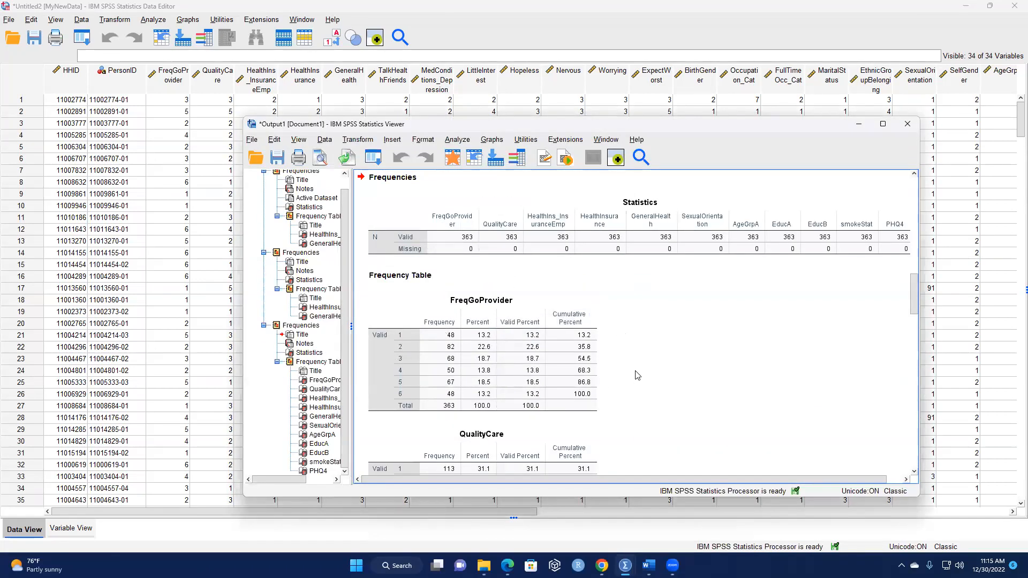
Examine the new frequency tables from FreqGoProvider through PHQ4 for invalid codes and missing cases in MyNewData.
{"action": "scroll", "coordinate": [637, 375], "scroll_direction": "down", "scroll_amount": 3}
{"action": "scroll", "coordinate": [660, 369], "scroll_direction": "up", "scroll_amount": 6}
{"action": "scroll", "coordinate": [659, 369], "scroll_direction": "down", "scroll_amount": 5}
{"action": "scroll", "coordinate": [658, 372], "scroll_direction": "down", "scroll_amount": 2}
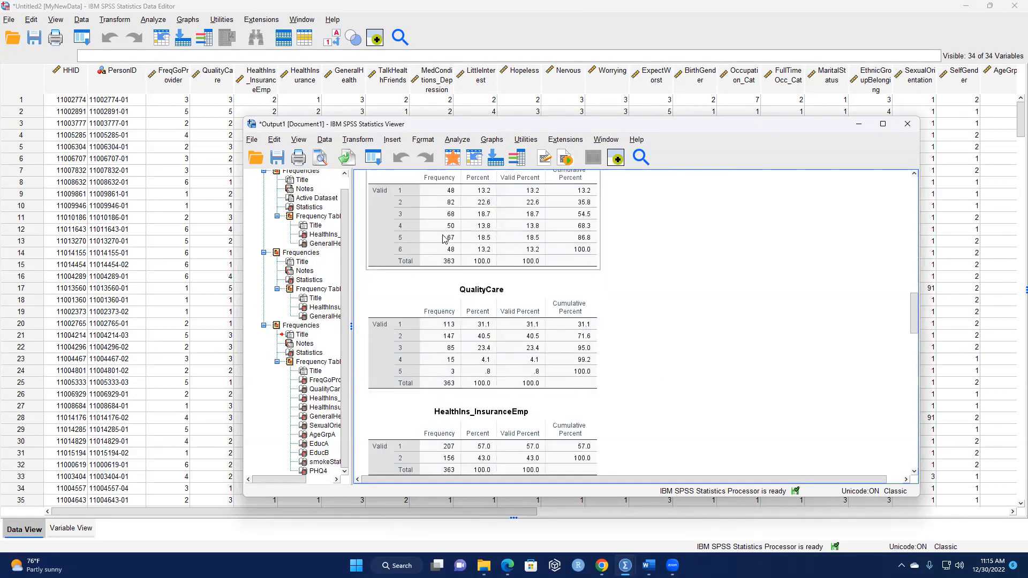
{"action": "scroll", "coordinate": [443, 251], "scroll_direction": "up", "scroll_amount": 1}
{"action": "scroll", "coordinate": [469, 391], "scroll_direction": "down", "scroll_amount": 7}
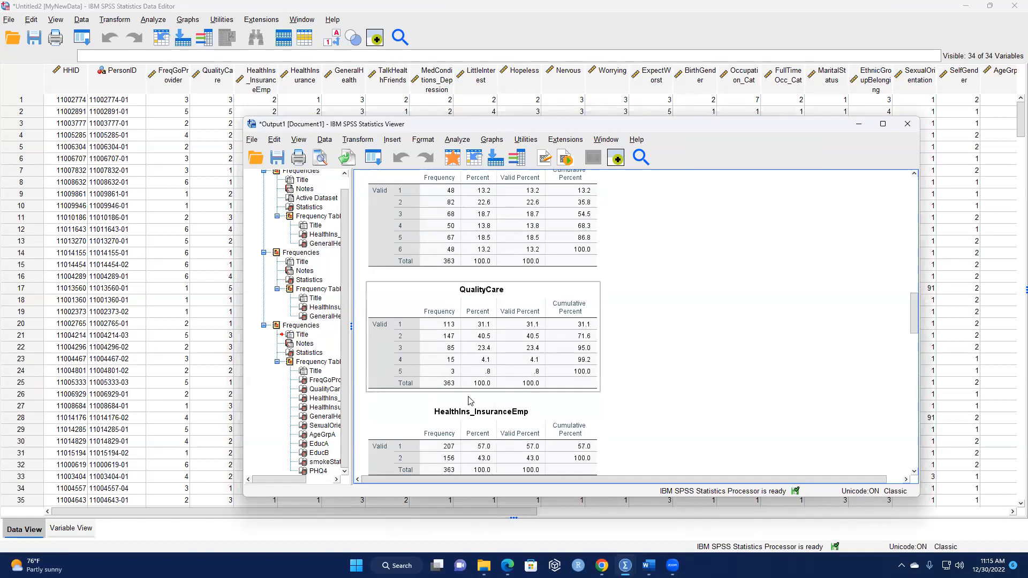
{"action": "scroll", "coordinate": [470, 389], "scroll_direction": "down", "scroll_amount": 11}
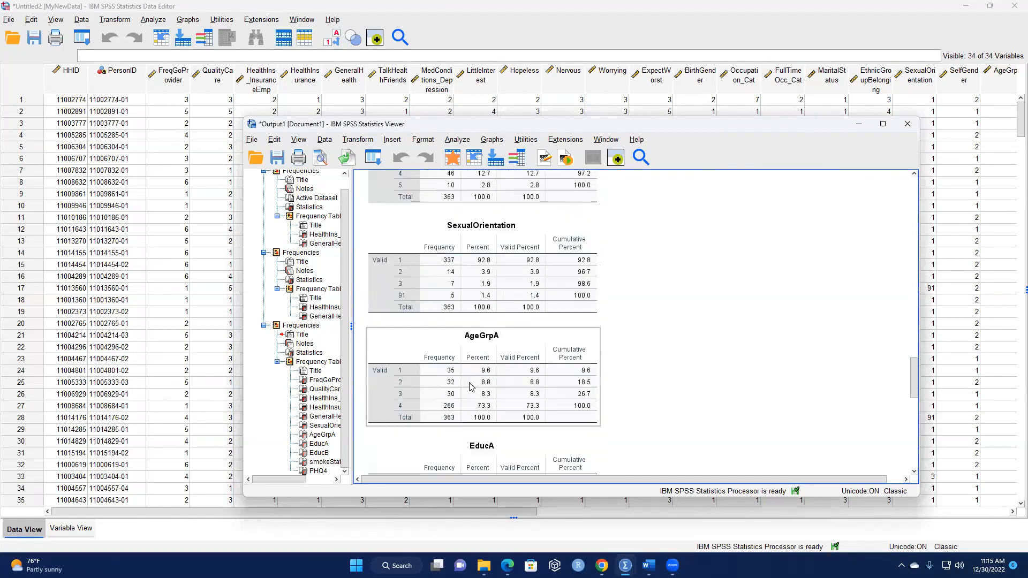
{"action": "scroll", "coordinate": [464, 364], "scroll_direction": "down", "scroll_amount": 3}
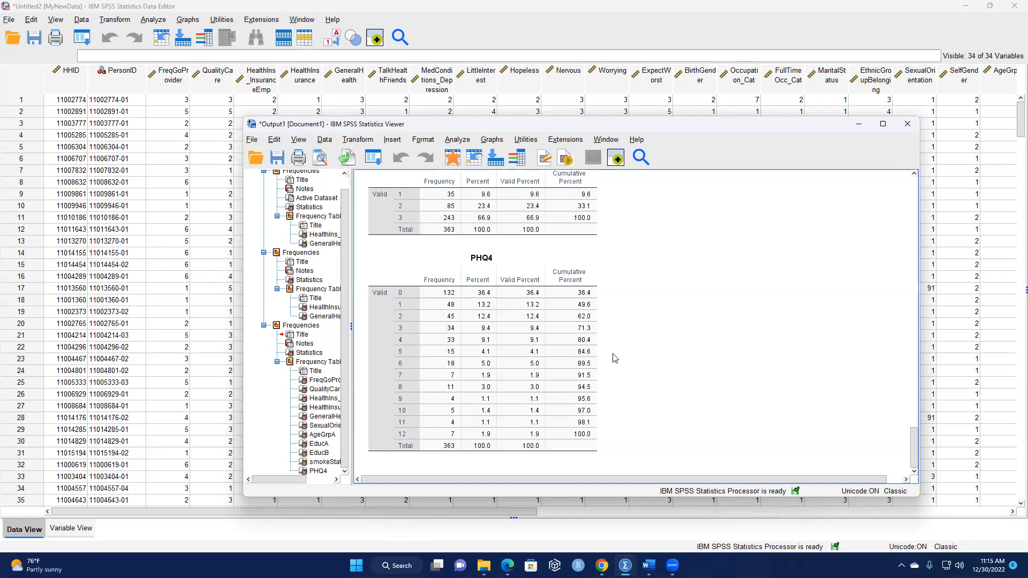
{"action": "scroll", "coordinate": [605, 342], "scroll_direction": "up", "scroll_amount": 3}
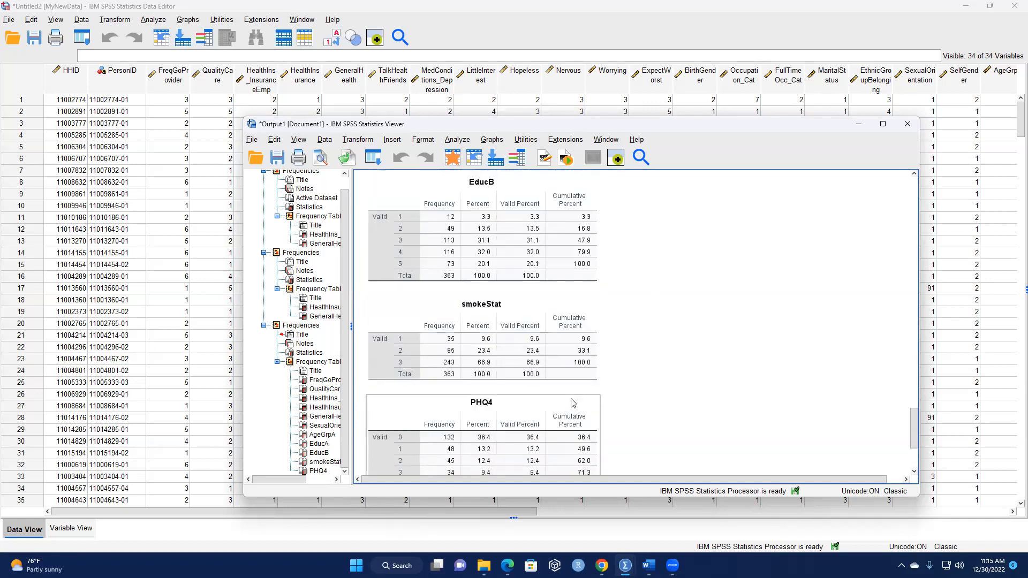
{"action": "scroll", "coordinate": [575, 402], "scroll_direction": "up", "scroll_amount": 3}
{"action": "scroll", "coordinate": [809, 287], "scroll_direction": "up", "scroll_amount": 5}
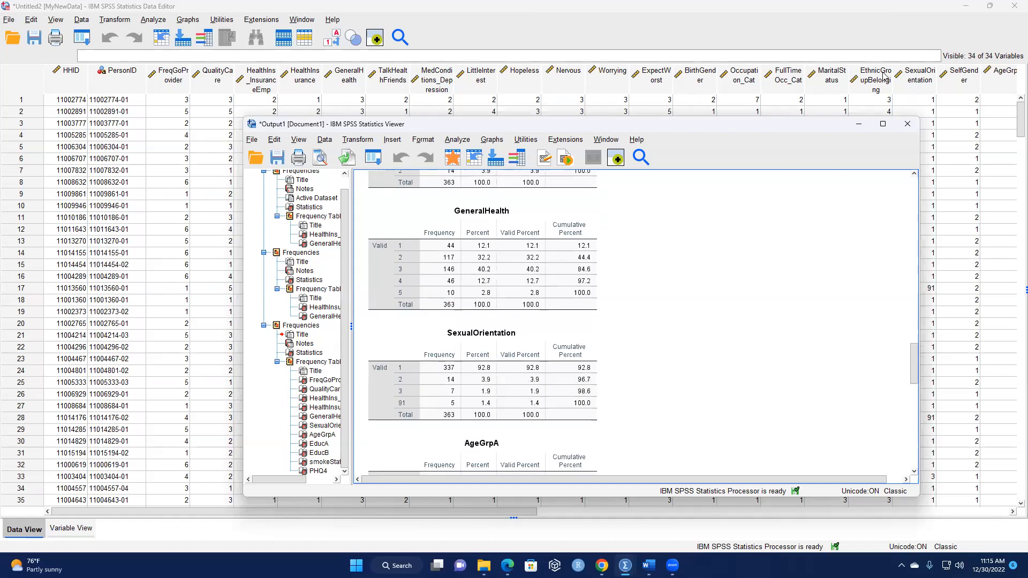